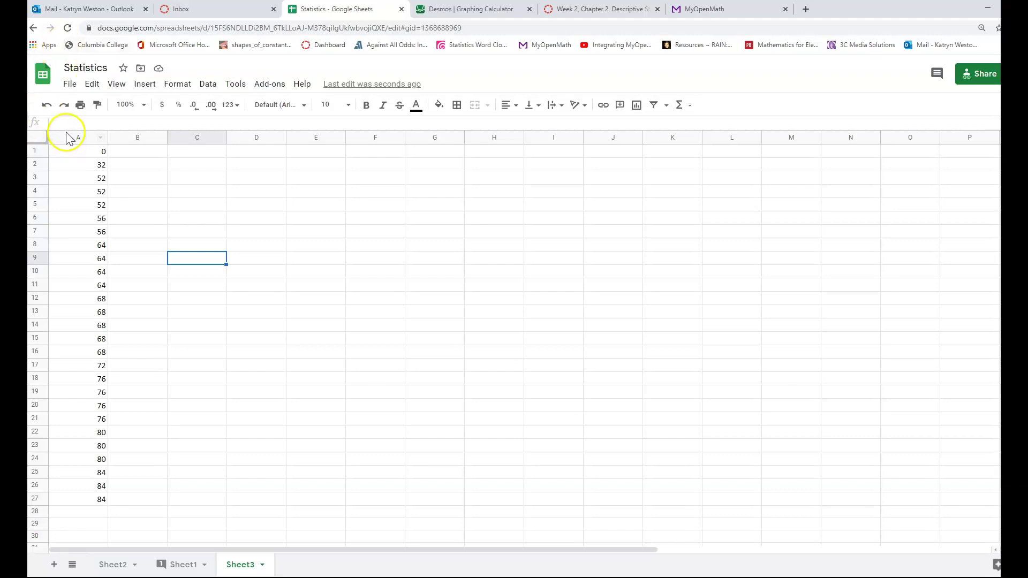
- Duplicate the column A data into column B of the Statistics spreadsheet, starting at B1
left_click(464, 11)
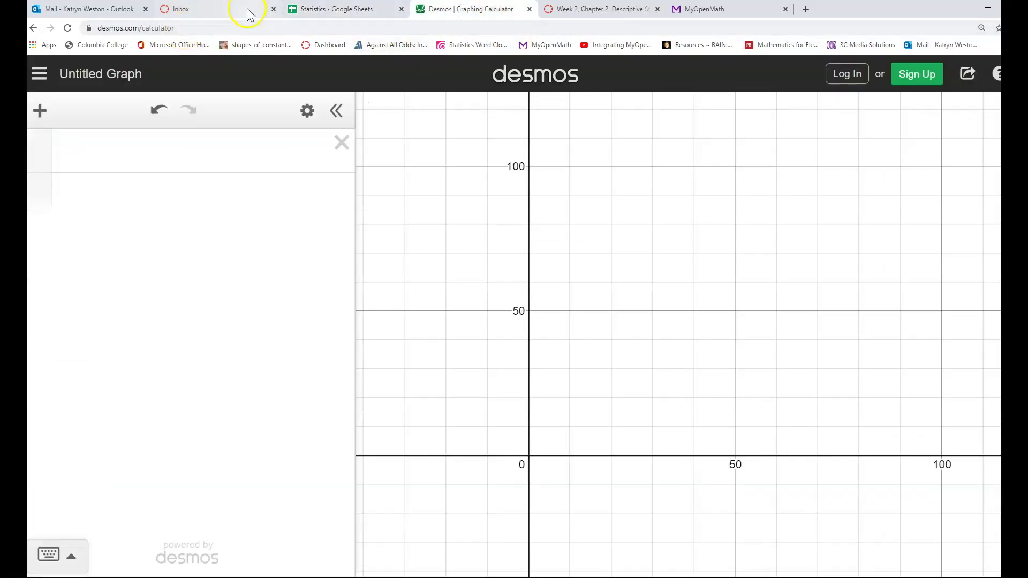
left_click(324, 10)
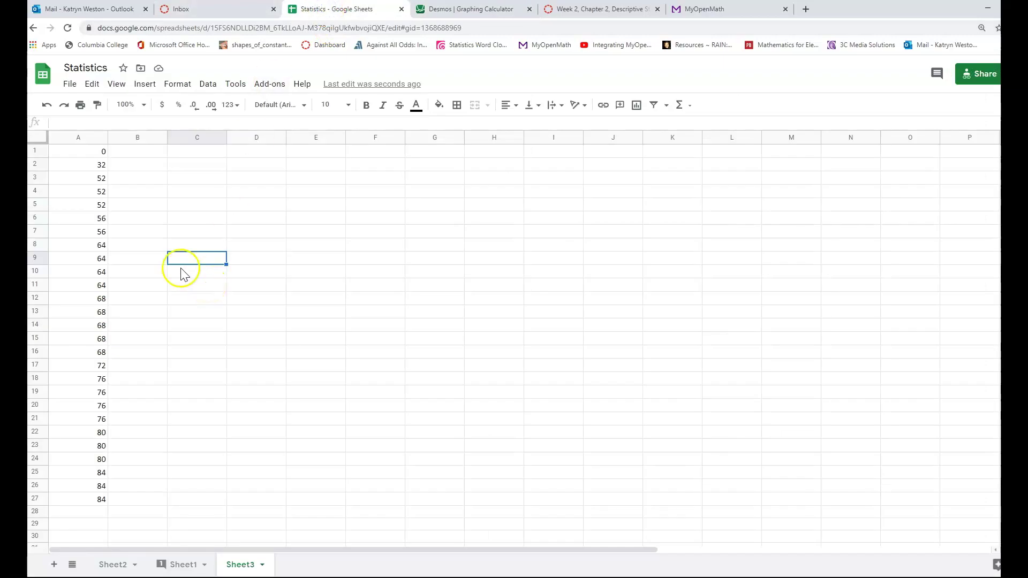
left_click(85, 138)
key("ctrl+c")
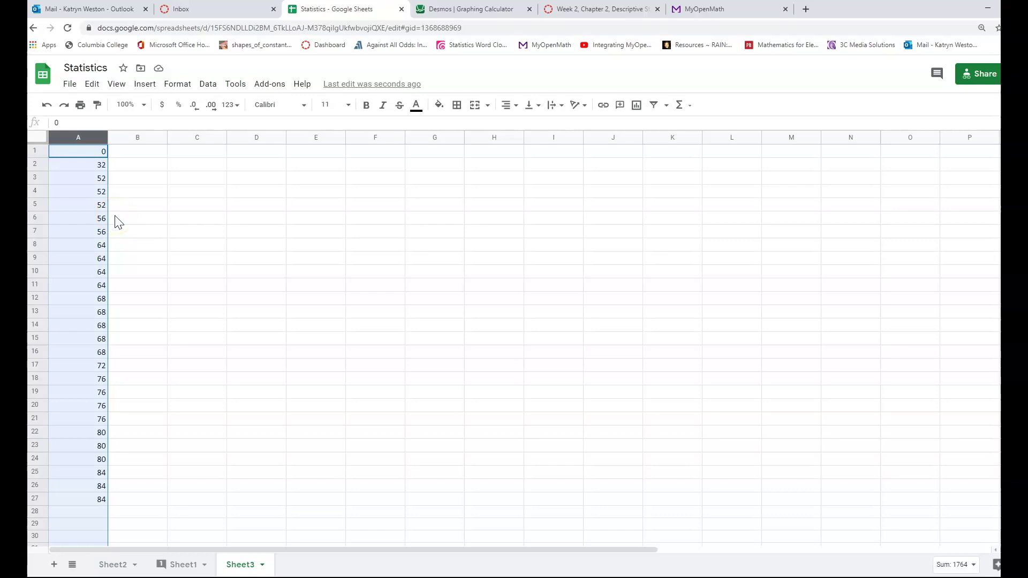
left_click(123, 155)
key("ctrl+v")
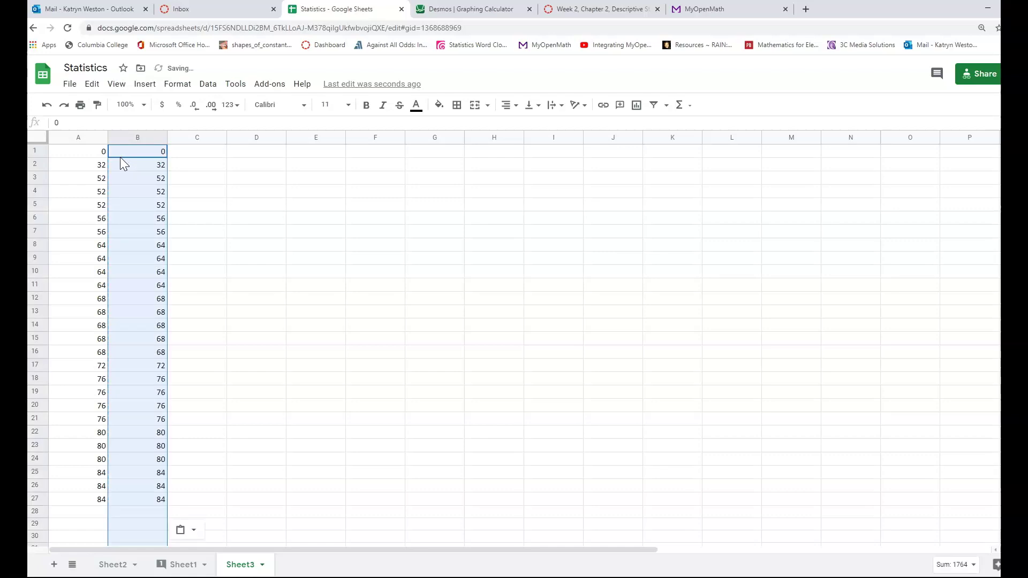
- Copy spreadsheet columns A and B and paste them as a table into the empty expression line in Desmos
left_click_drag(87, 137, 120, 145)
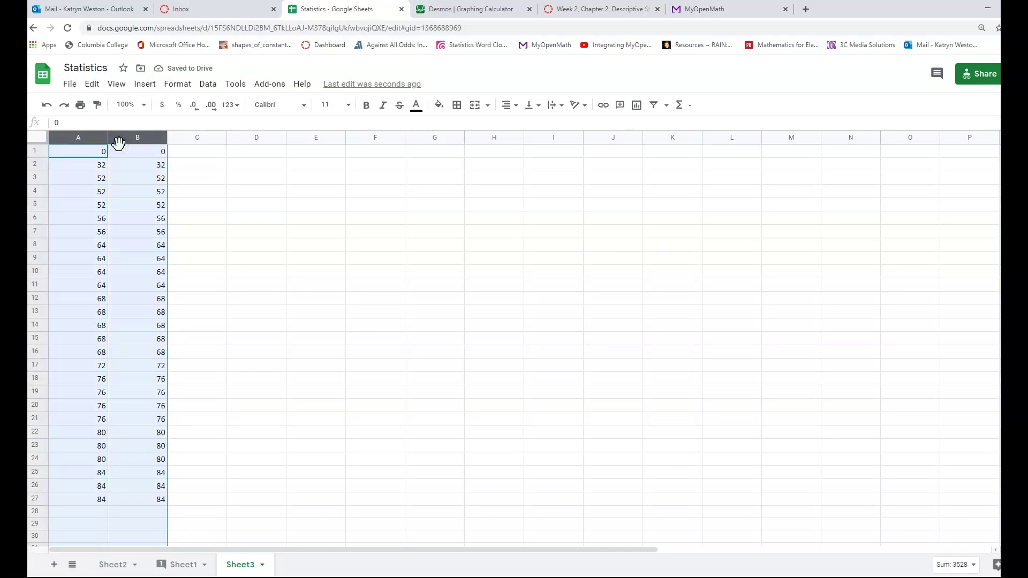
key("ctrl+c")
left_click(462, 12)
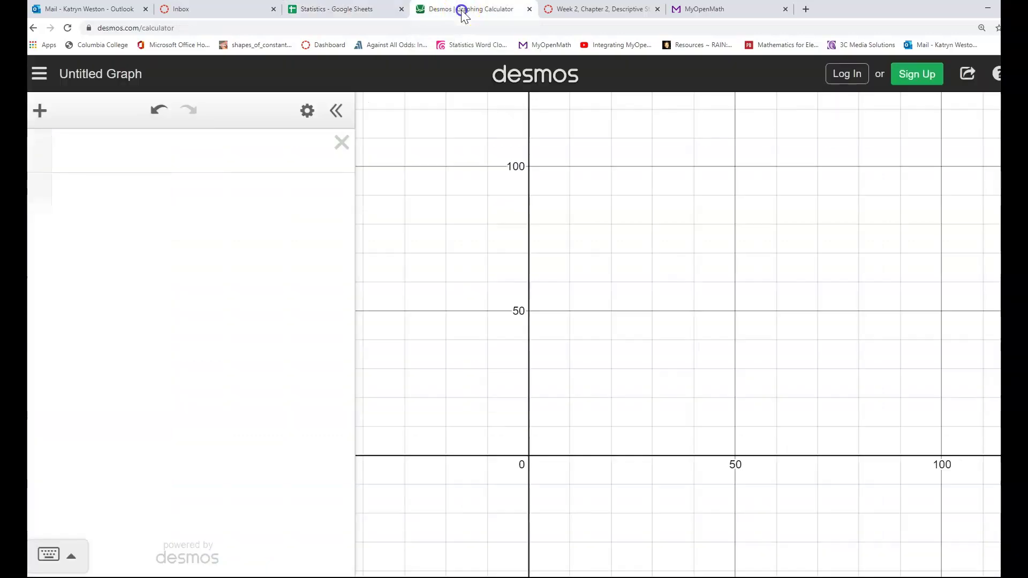
left_click(219, 152)
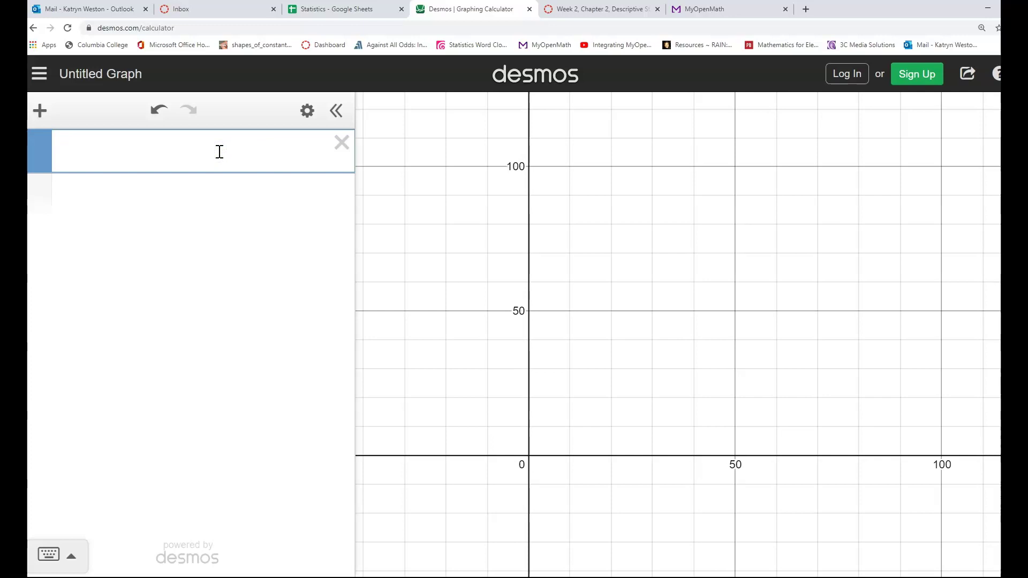
key("ctrl+v")
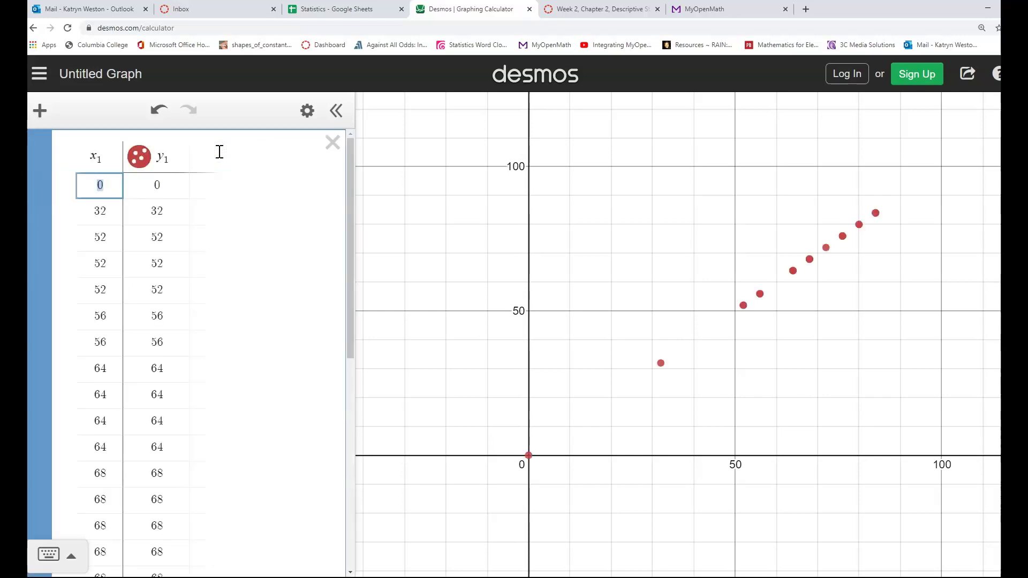
- Clear the y₁ heading of the pasted table so that only the x₁ list remains
left_click(208, 247)
double_click(178, 156)
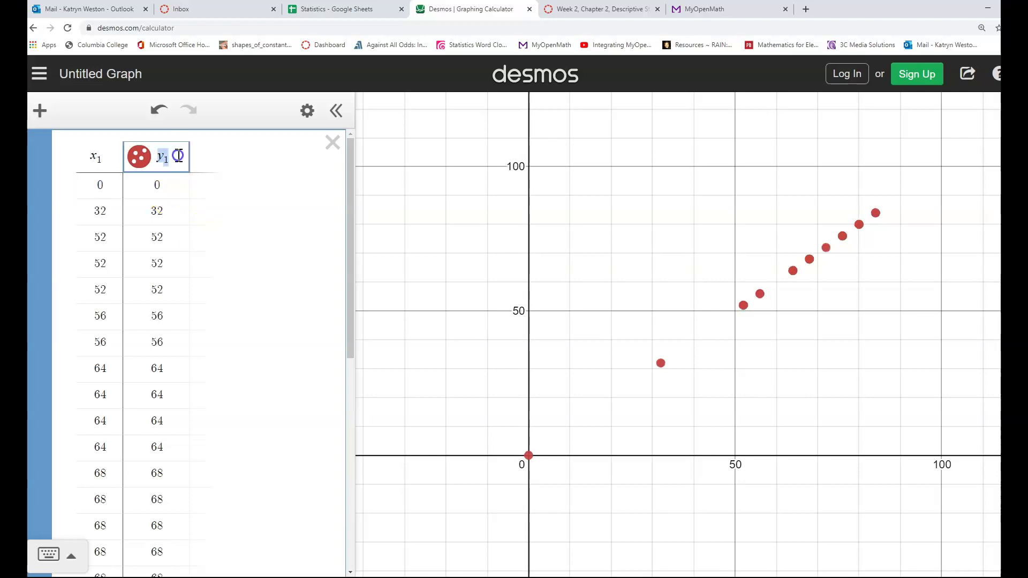
key("BackSpace")
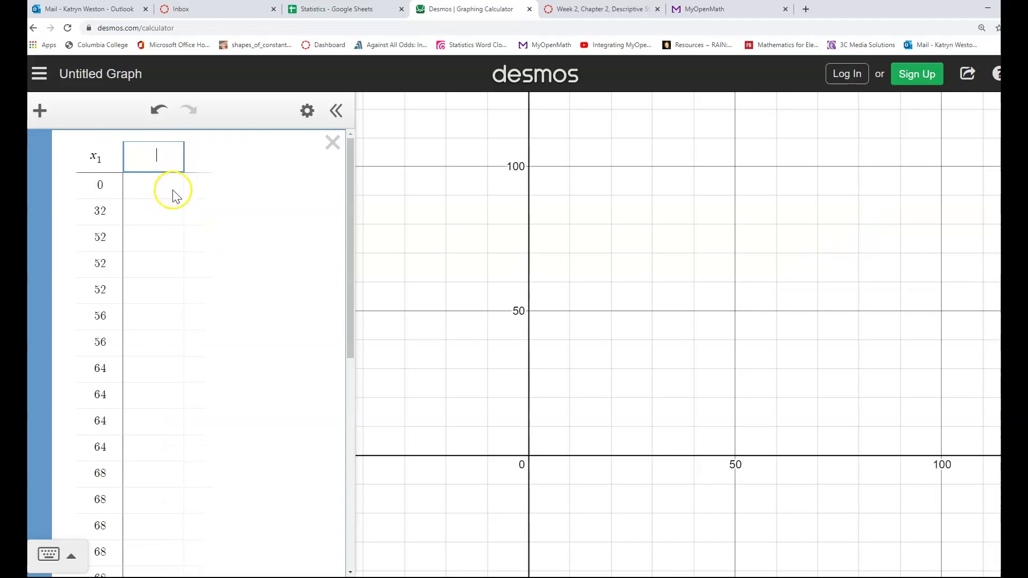
- Examine the x₁ values from the first row to the last and the empty expression line below the table
scroll(177, 197, "down", 10)
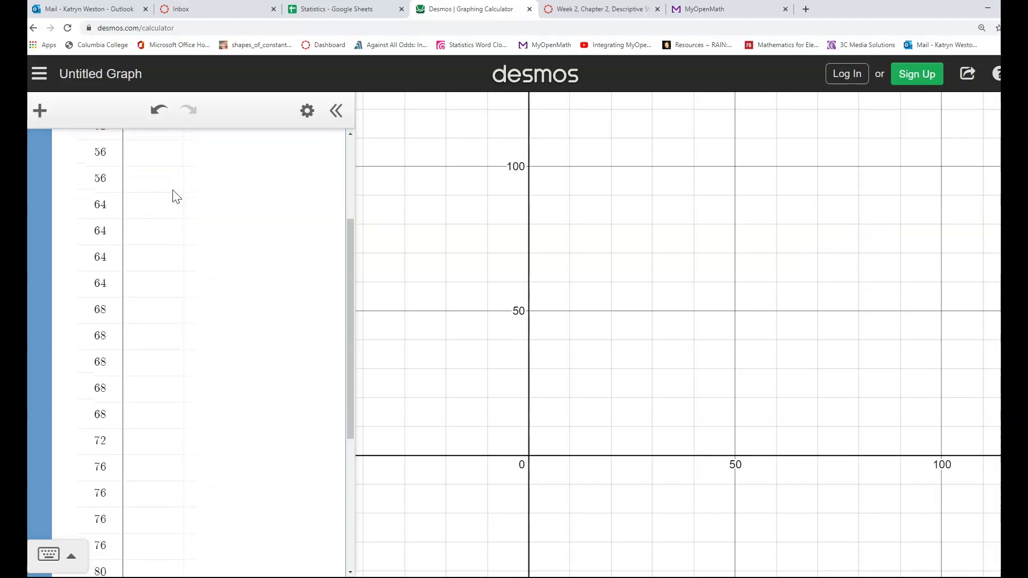
scroll(228, 344, "up", 10)
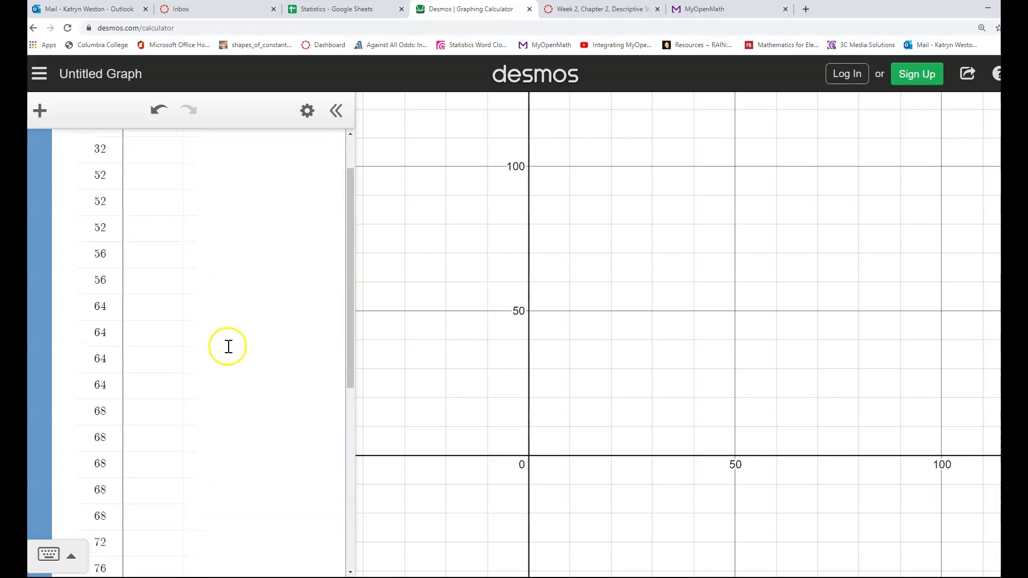
scroll(228, 344, "down", 10)
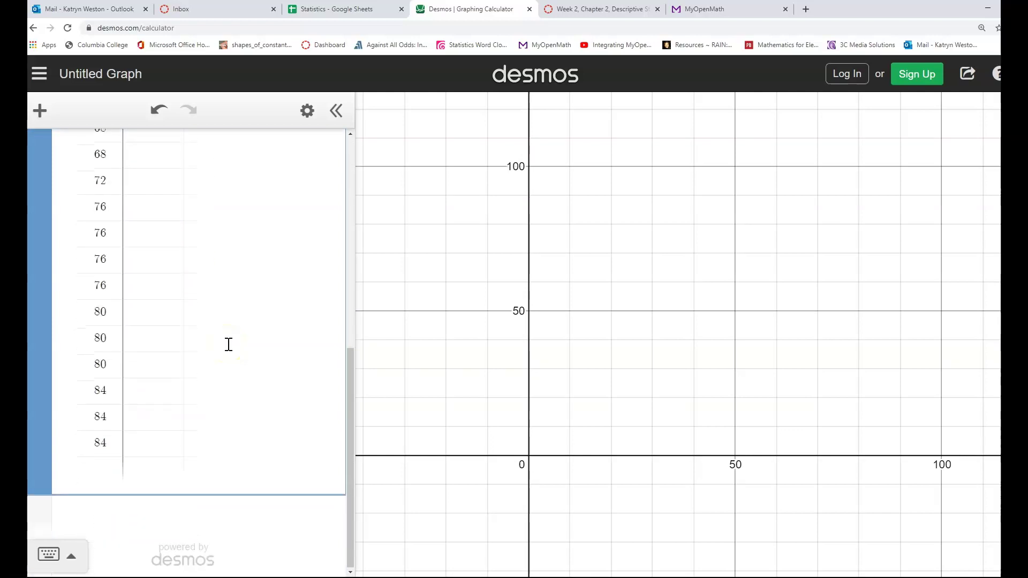
scroll(228, 344, "up", 5)
scroll(228, 345, "up", 5)
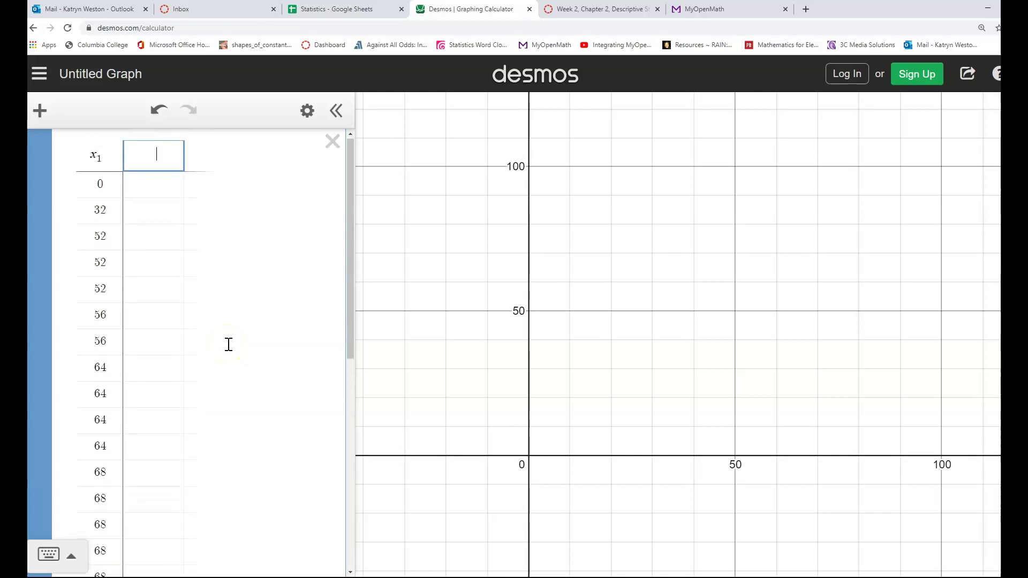
scroll(228, 344, "down", 5)
scroll(228, 344, "down", 5)
left_click(172, 493)
left_click(176, 516)
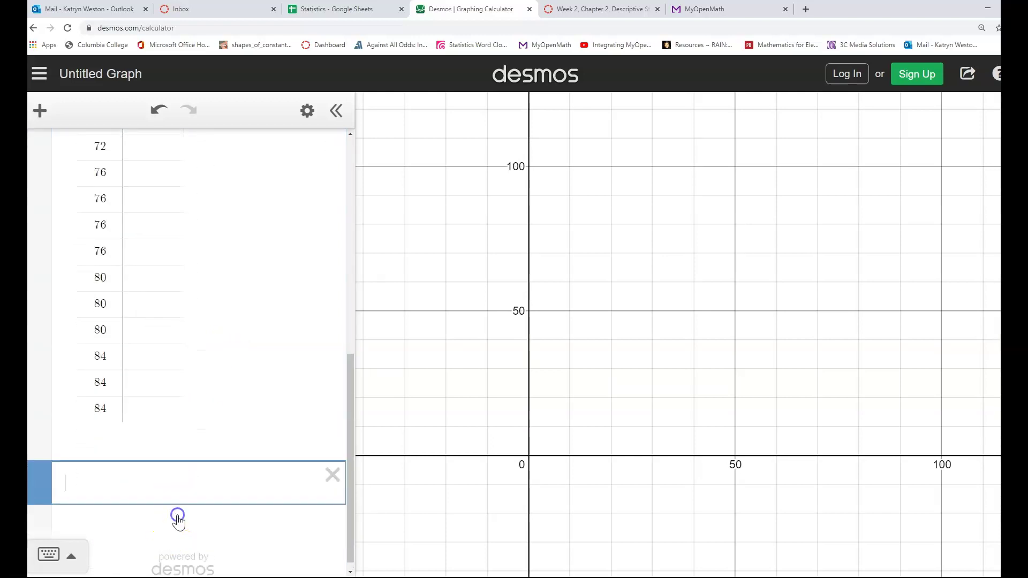
scroll(182, 273, "up", 10)
scroll(182, 276, "down", 10)
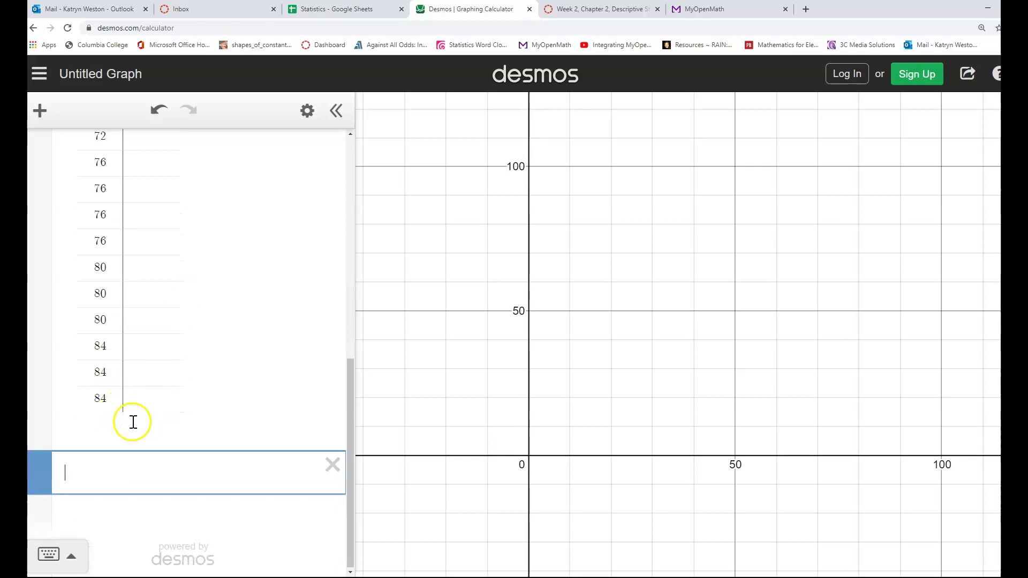
scroll(134, 423, "up", 10)
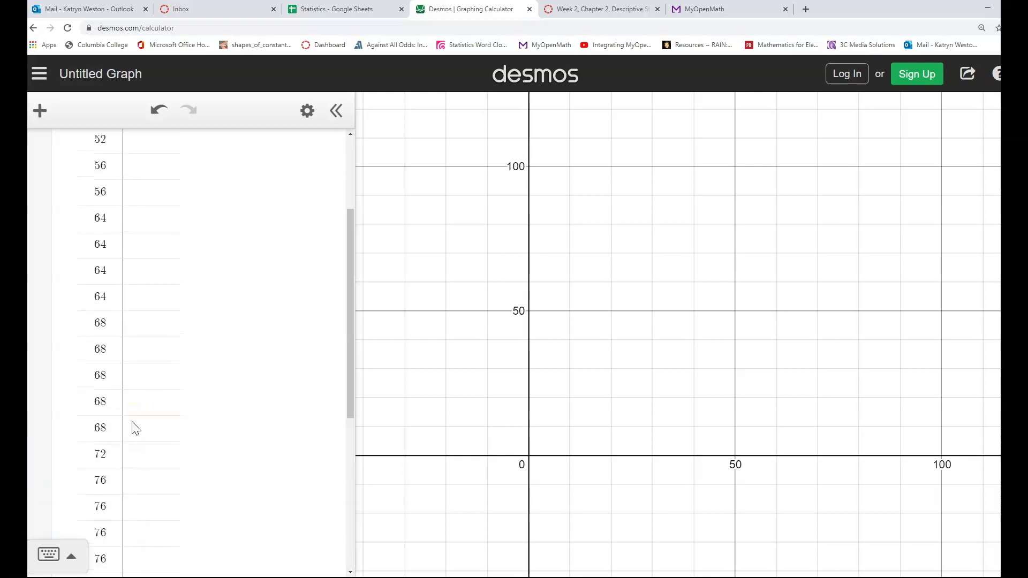
left_click(155, 188)
scroll(157, 191, "down", 10)
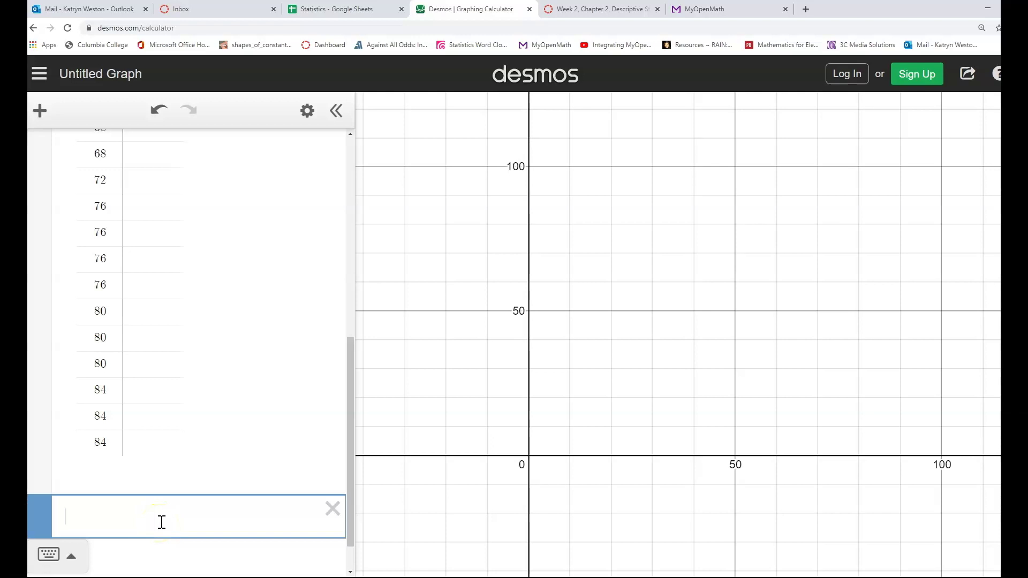
scroll(160, 523, "down", 1)
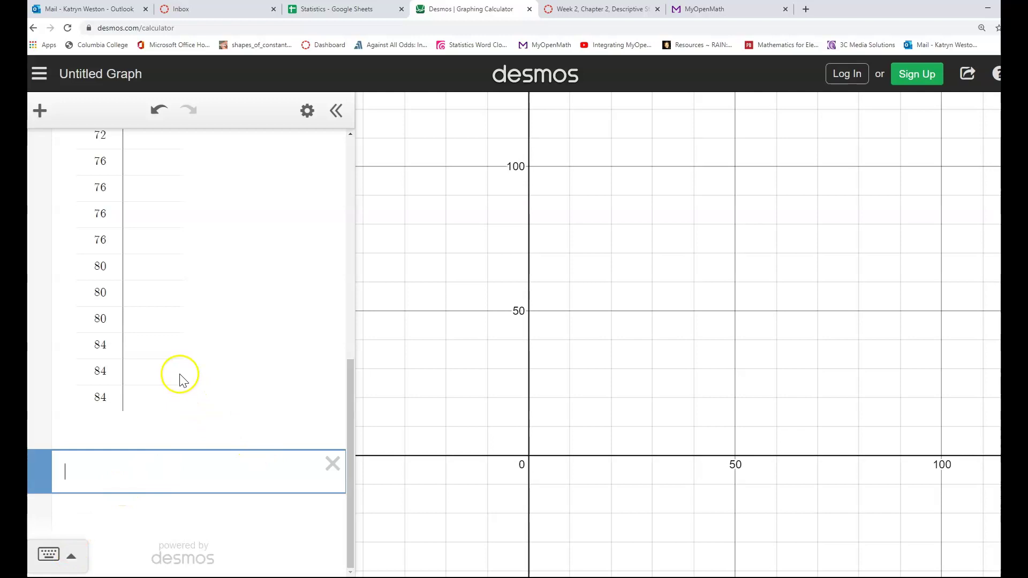
scroll(180, 379, "up", 10)
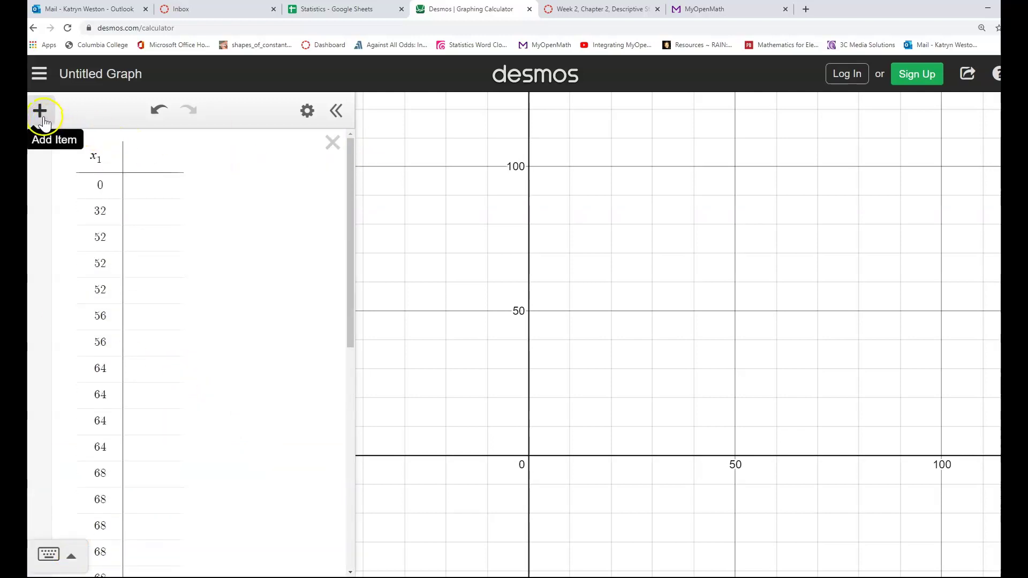
scroll(150, 370, "down", 10)
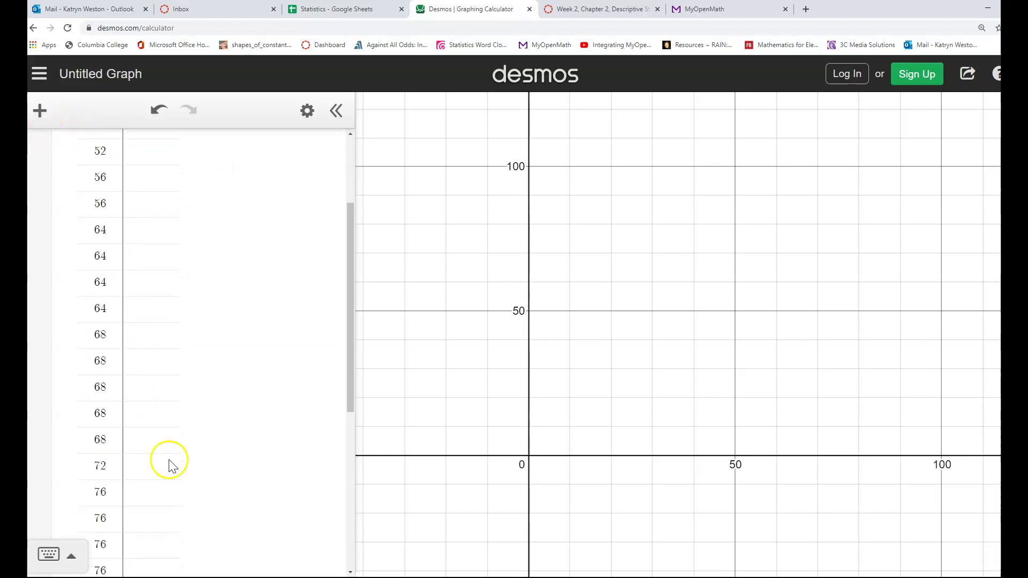
- Add a second table below the data with x₂ values 2, 3 and 4, and delete it again
left_click(168, 455)
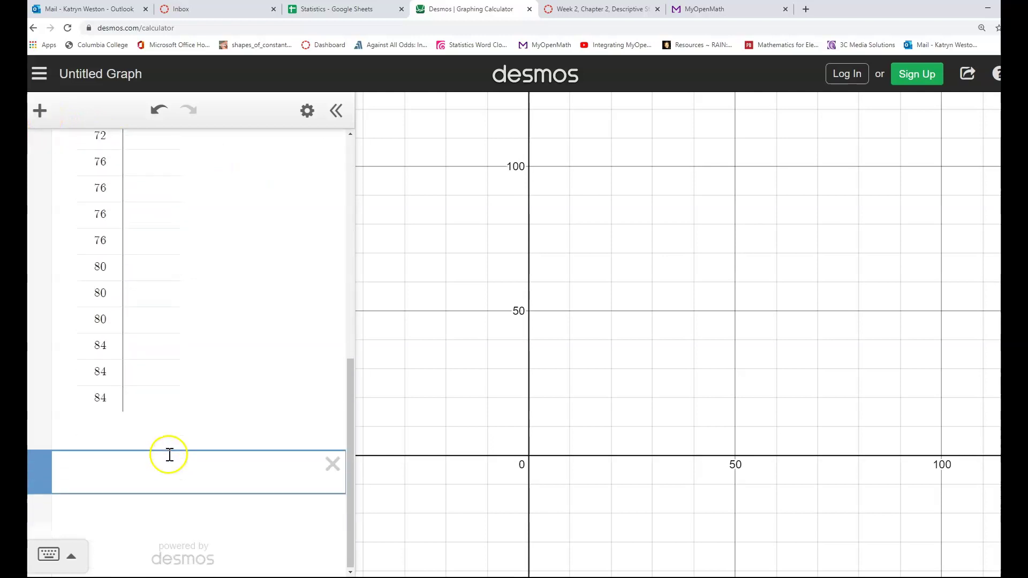
left_click(40, 110)
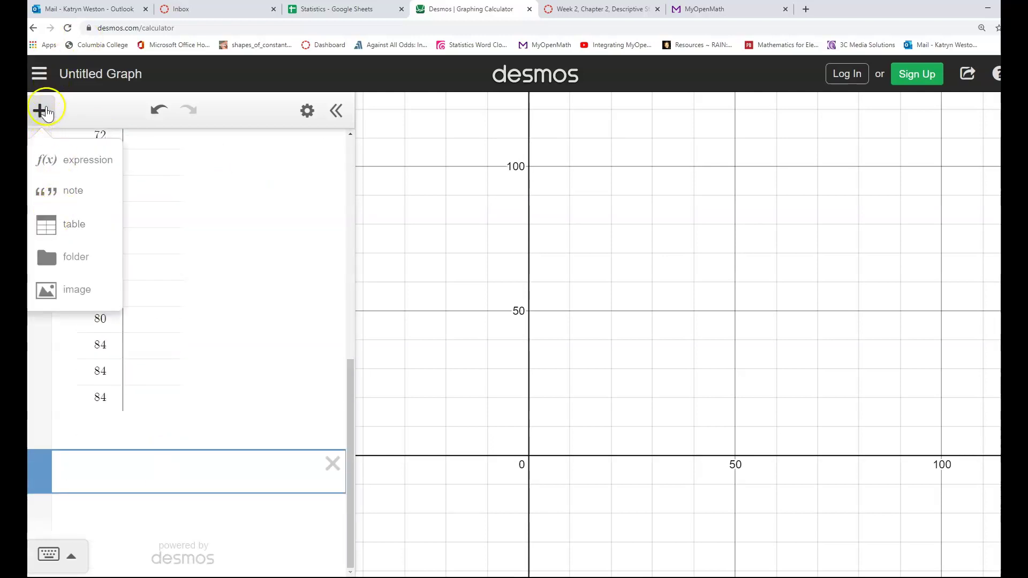
left_click(52, 222)
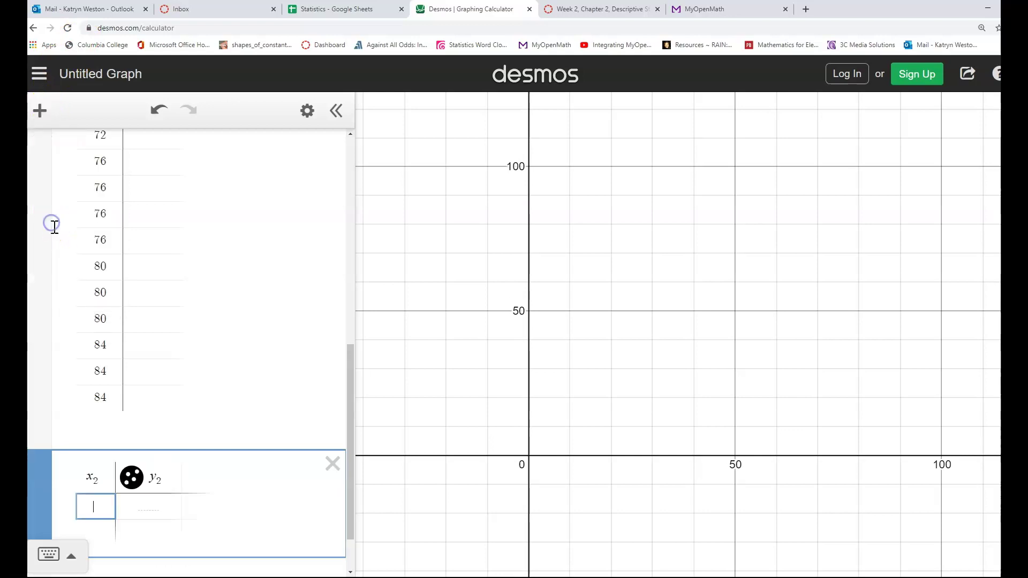
type("2")
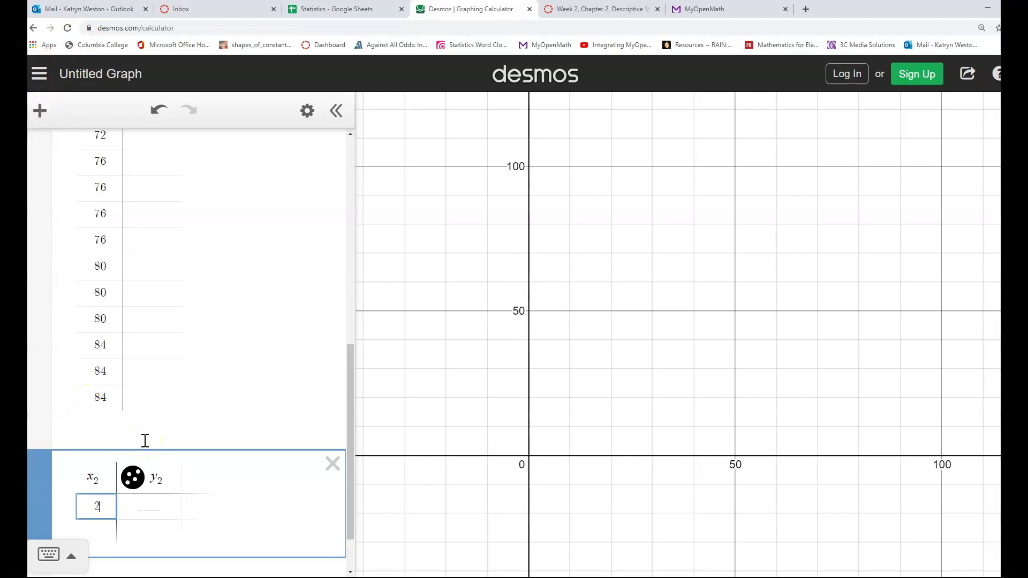
key("Return")
type("3")
key("Return")
type("4")
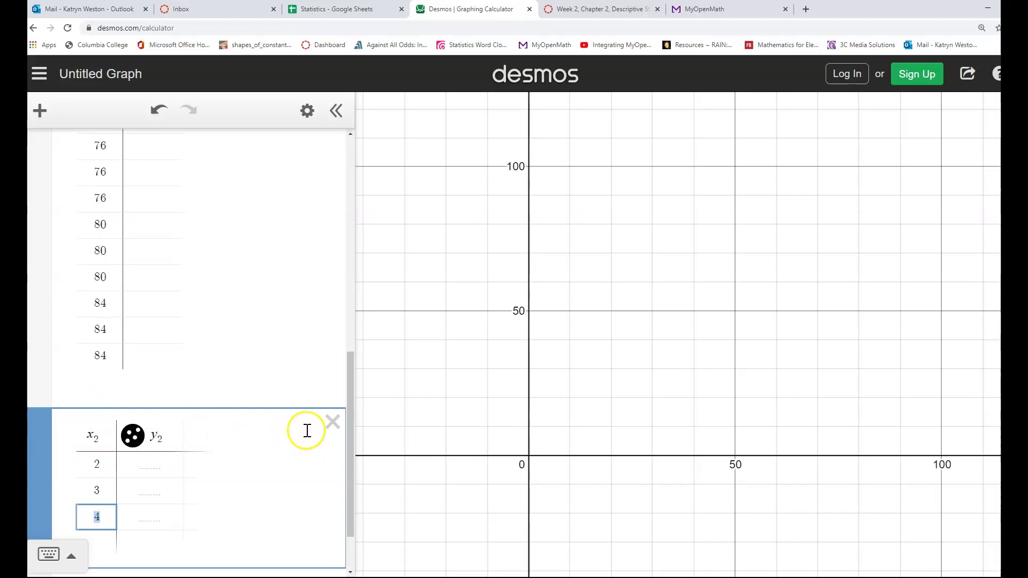
left_click(335, 425)
left_click(333, 359)
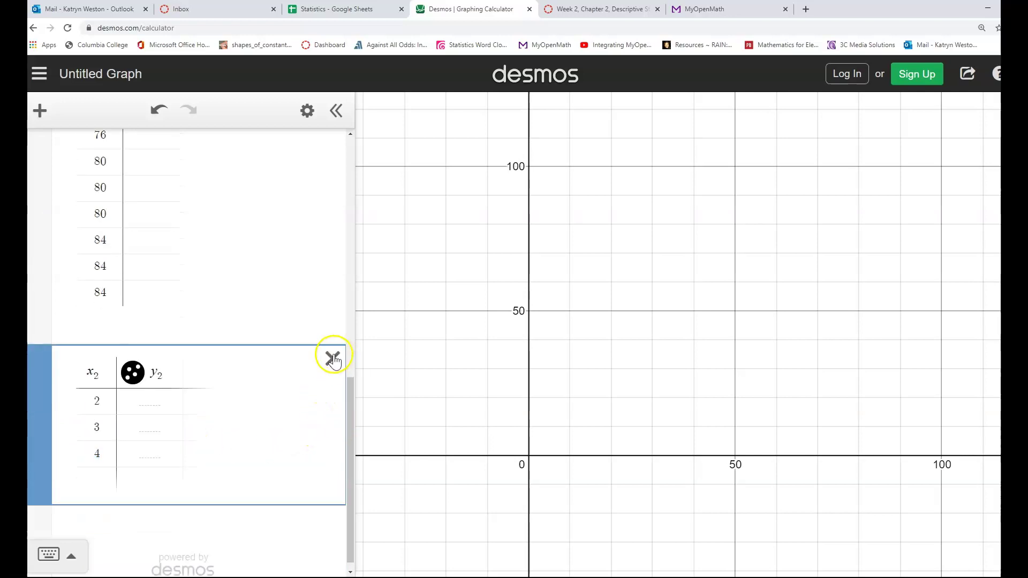
- Start a new expression below the x₁ table and show the statistics functions on the on-screen keypad
scroll(137, 317, "up", 8)
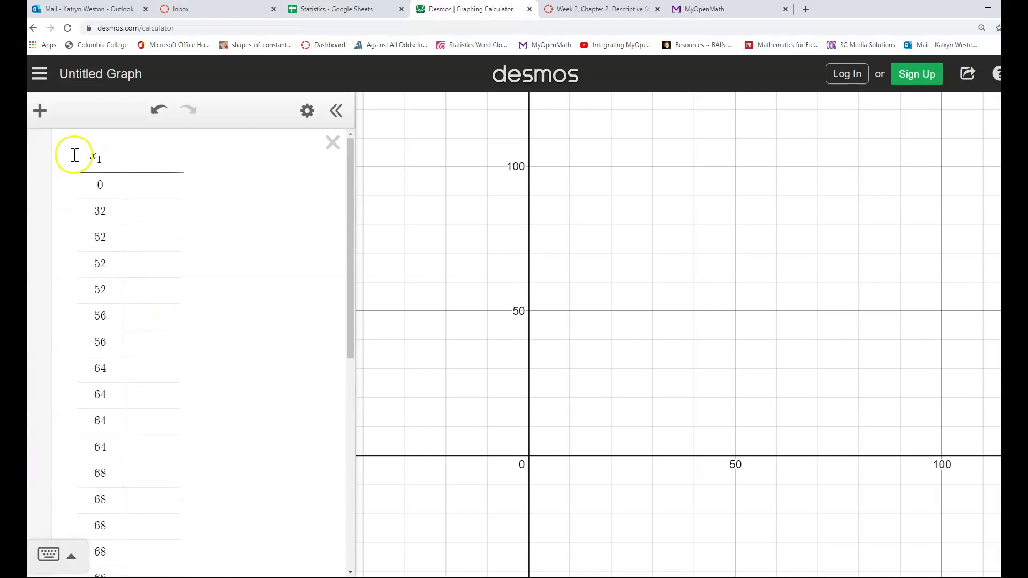
left_click_drag(84, 156, 104, 162)
scroll(202, 199, "down", 10)
left_click(154, 522)
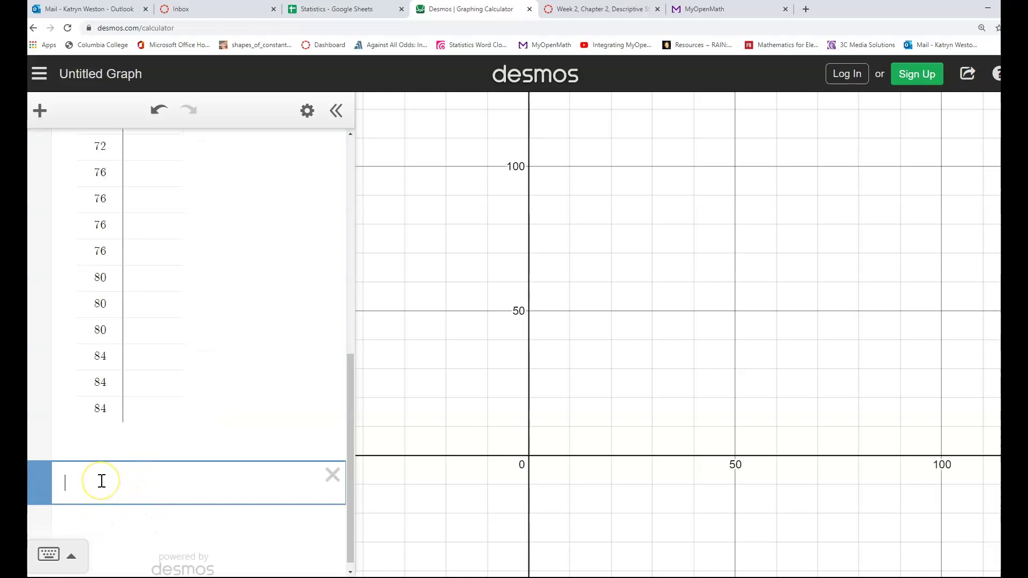
left_click(71, 556)
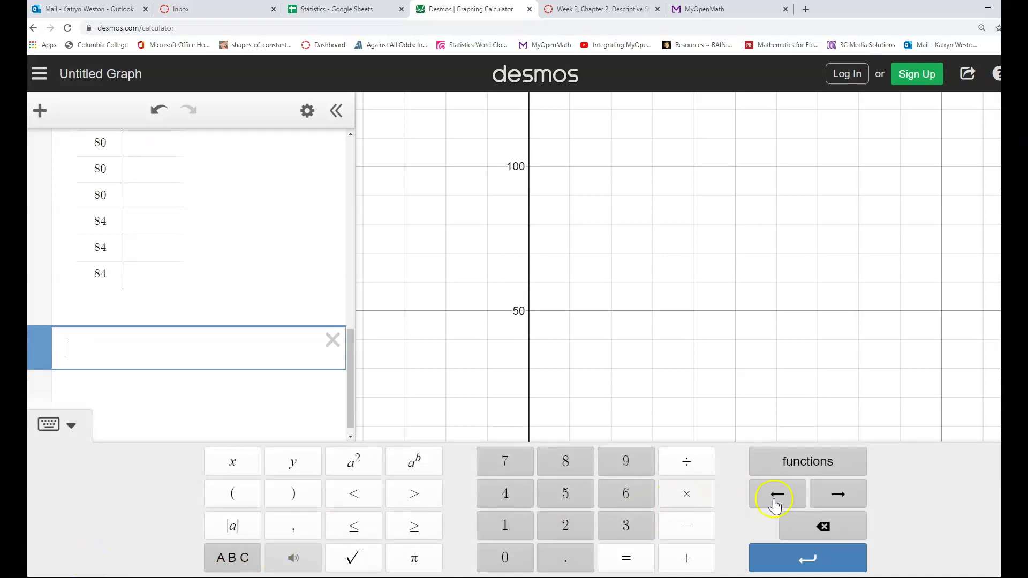
left_click(831, 465)
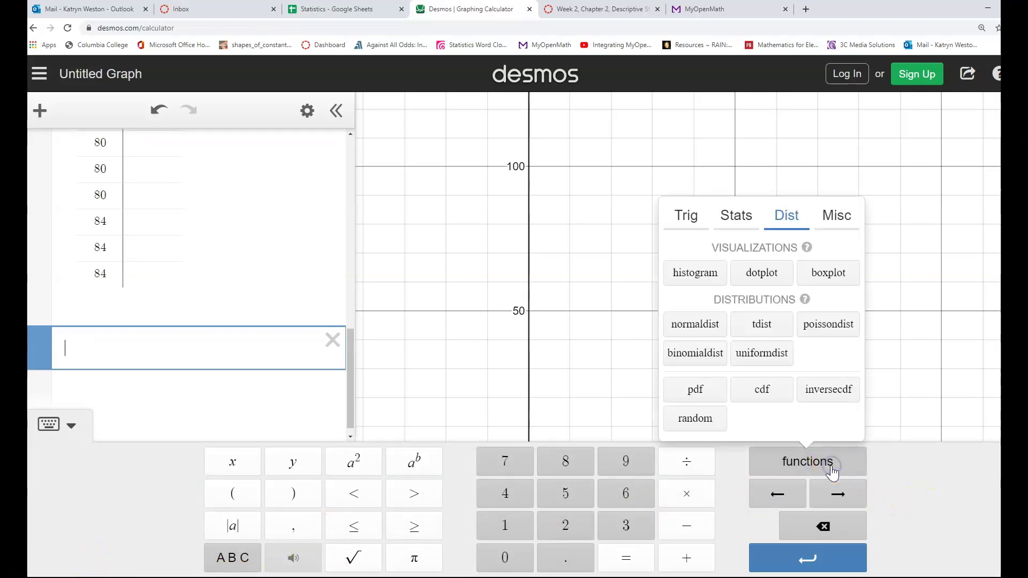
left_click(741, 227)
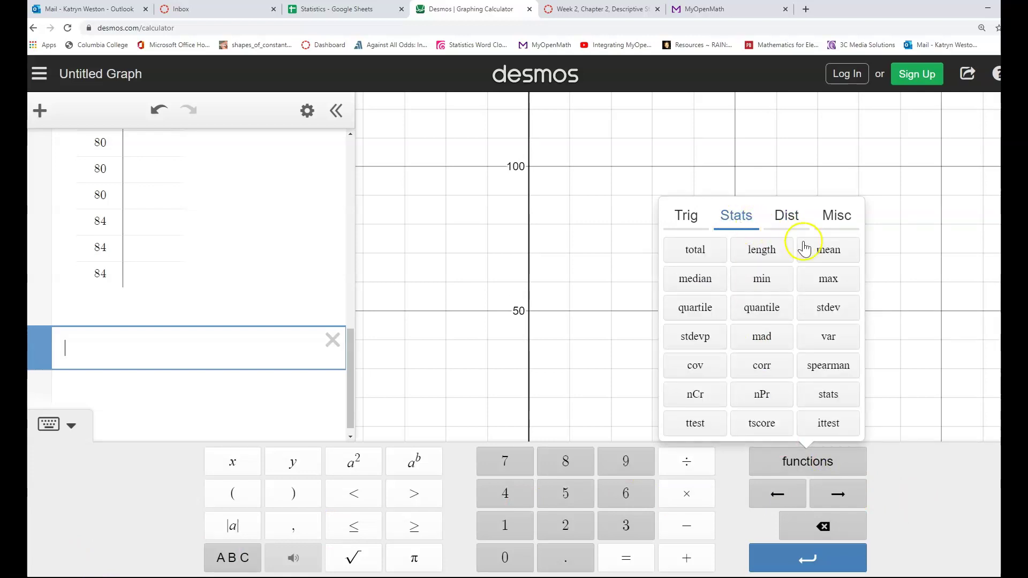
- Calculate the minimum of the list with min(x₁) and start another expression line below it
left_click(170, 369)
left_click(762, 282)
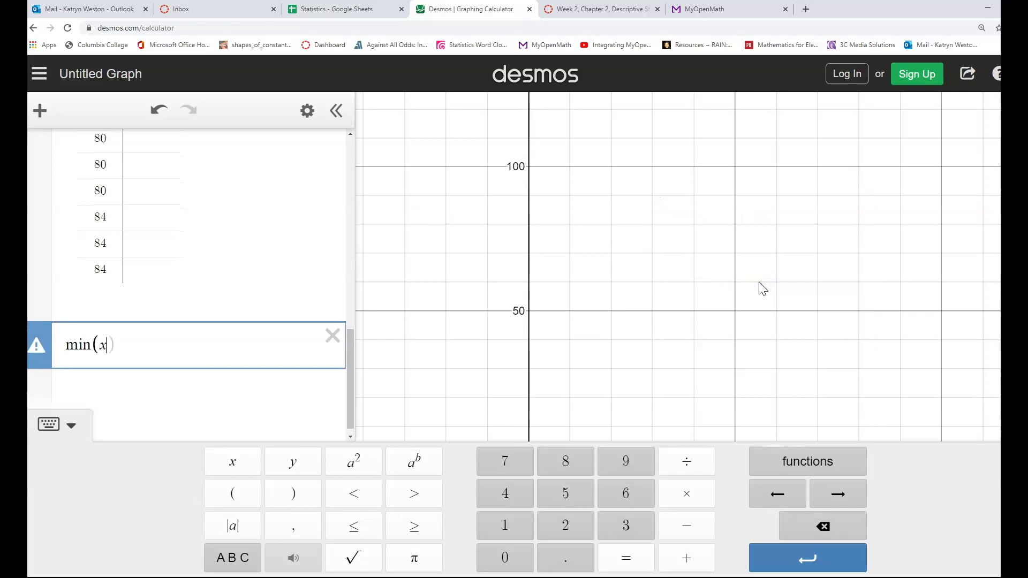
type("x1")
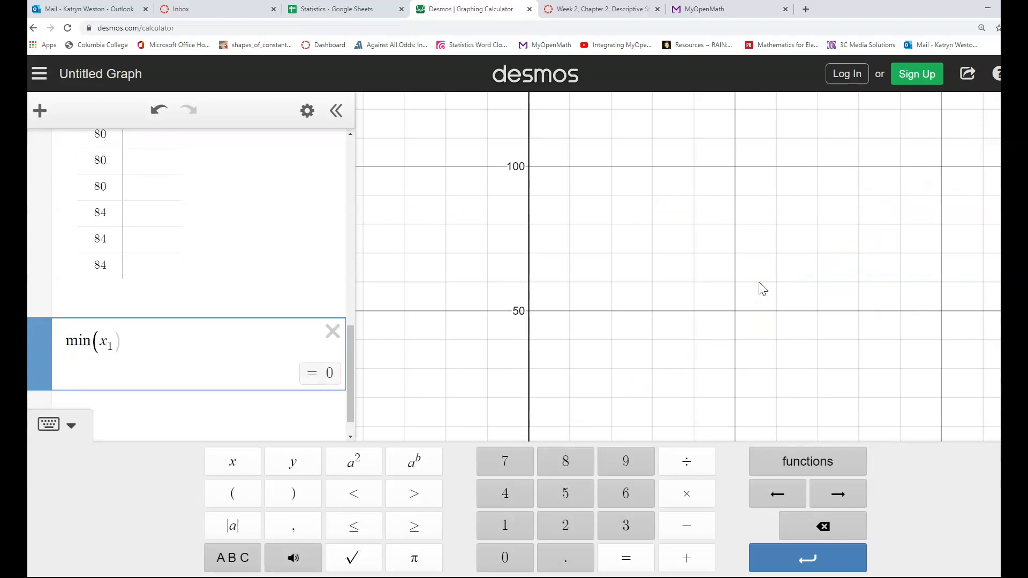
key("Right")
left_click(225, 409)
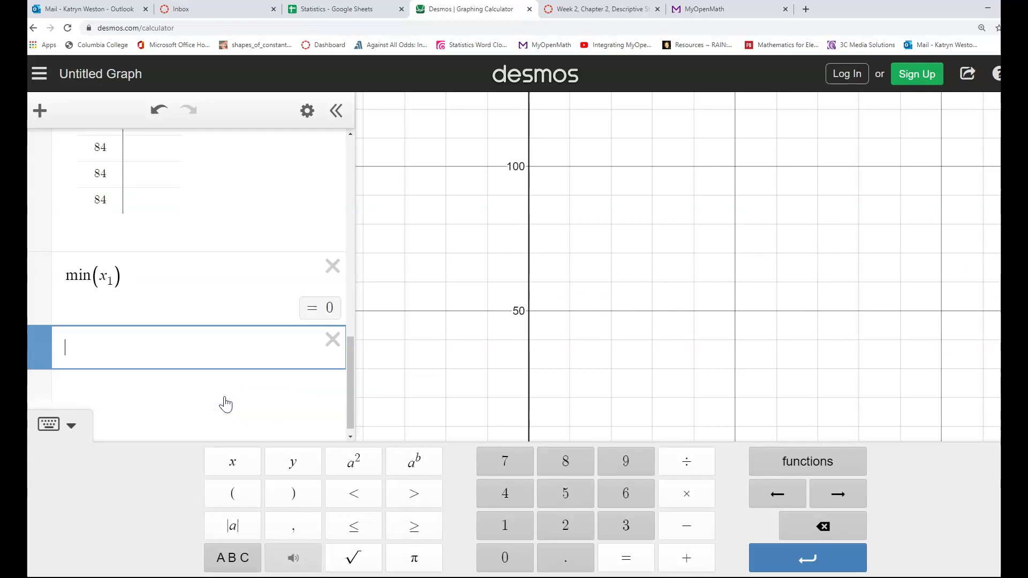
- Calculate the first quartile of the list with quartile(x₁,1) in the empty line below the minimum
left_click(803, 461)
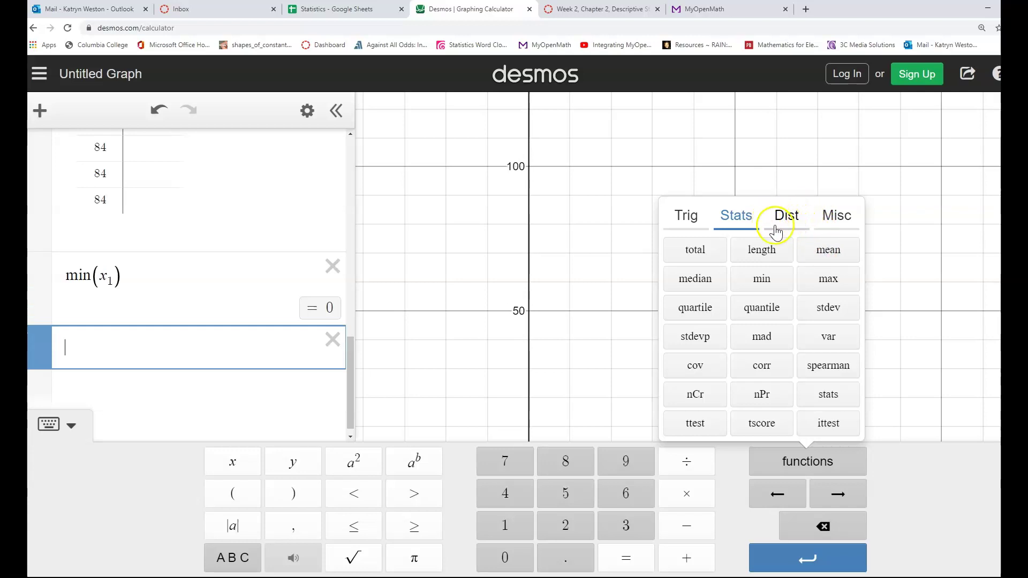
left_click(696, 310)
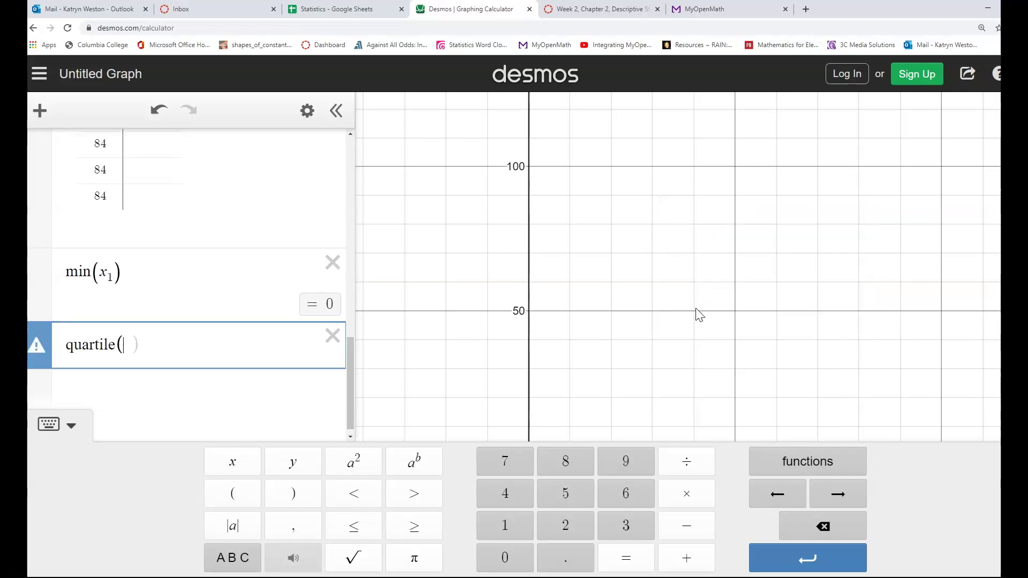
type("x1")
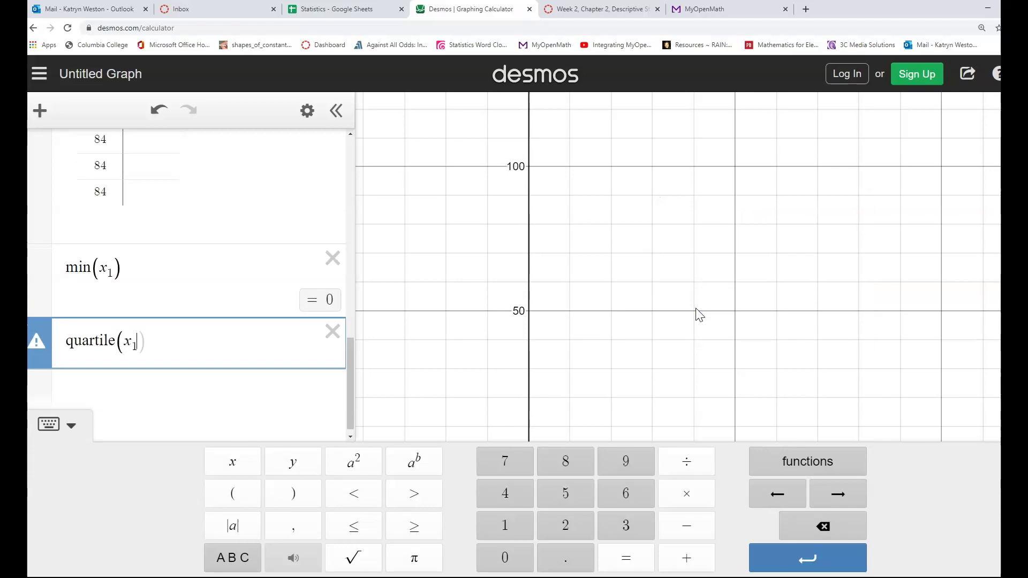
type(",1)")
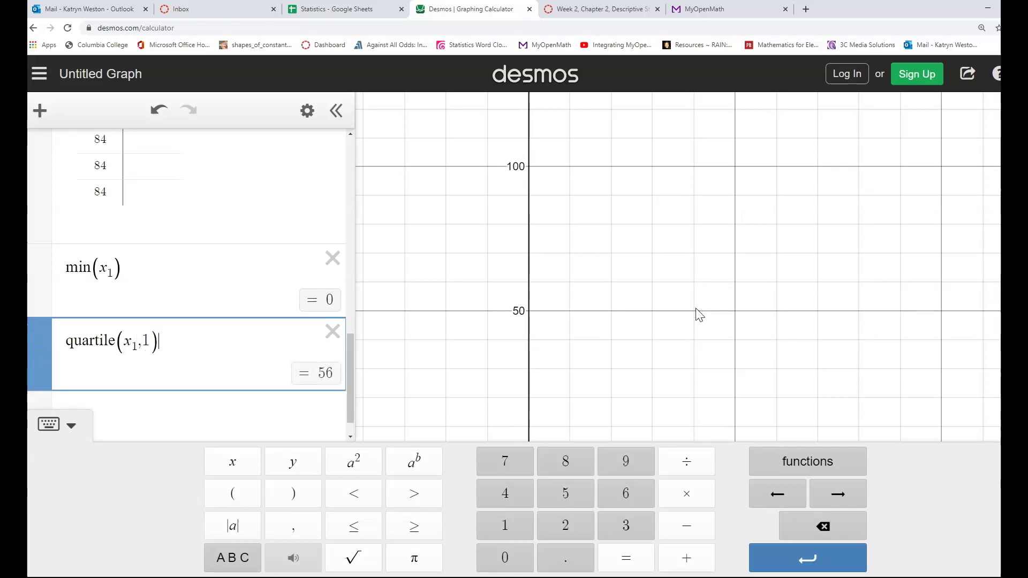
- Calculate the median of the list with median(x₁) in a new expression below the first quartile
left_click(138, 405)
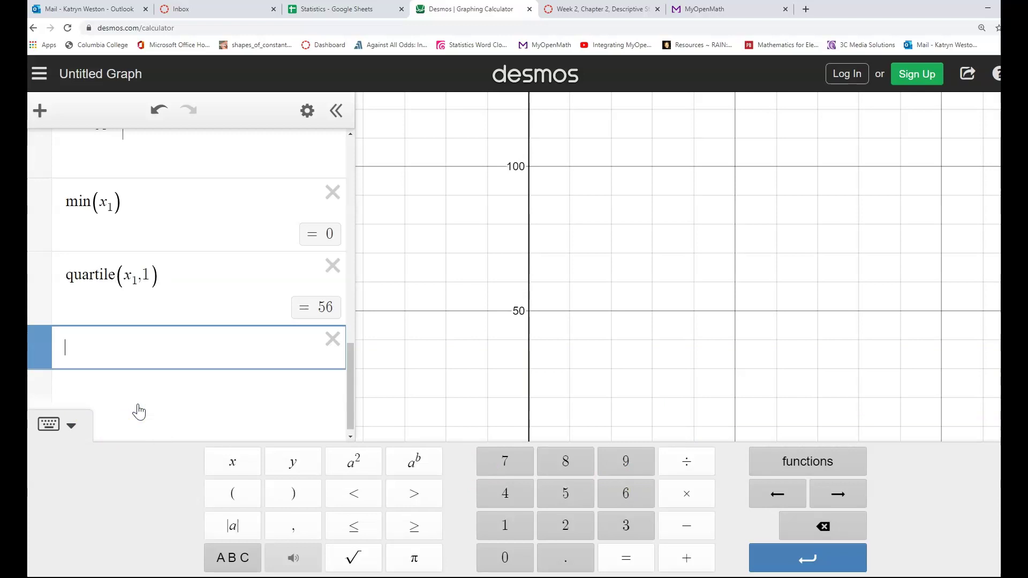
type("median")
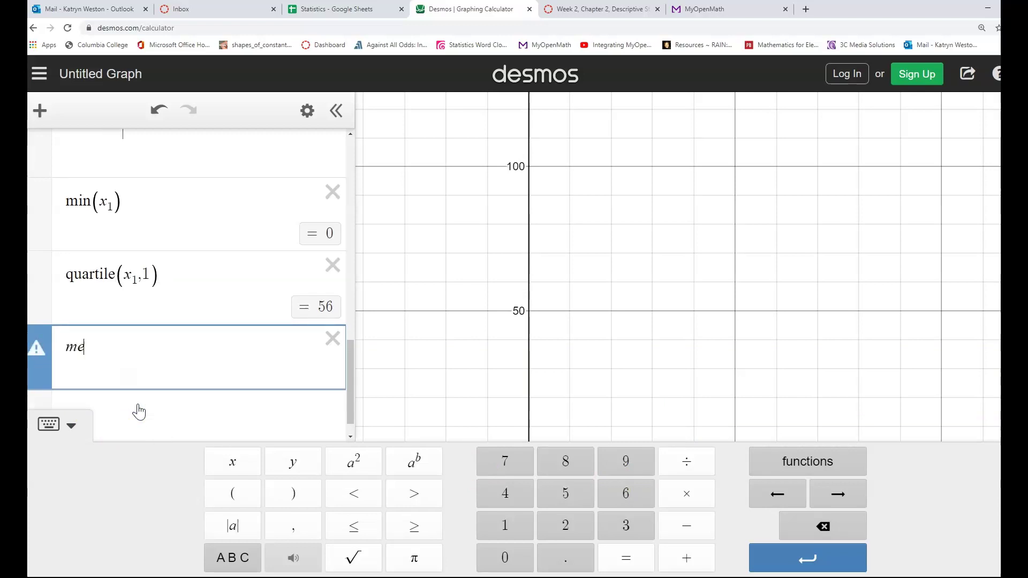
type("(")
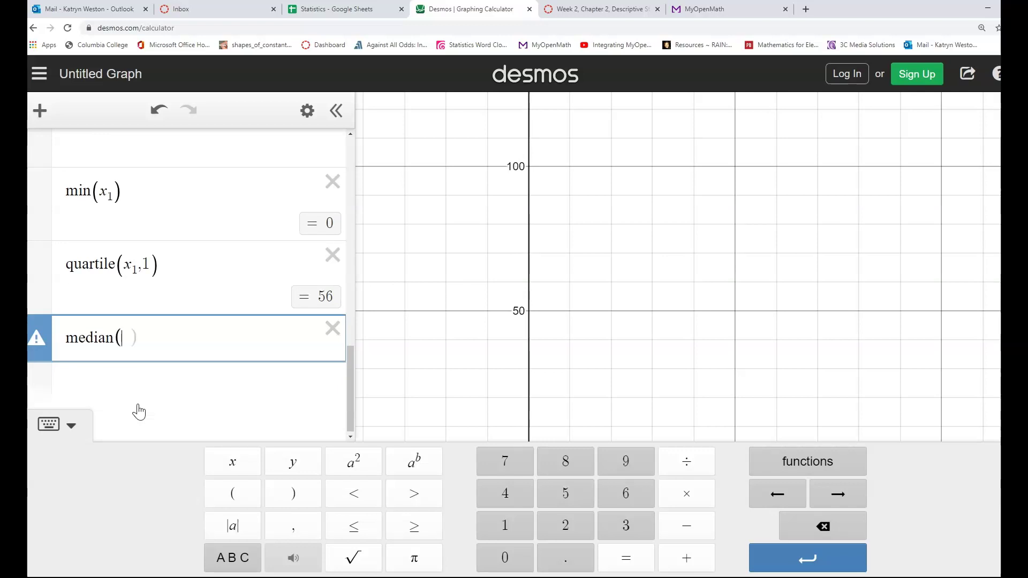
left_click(853, 472)
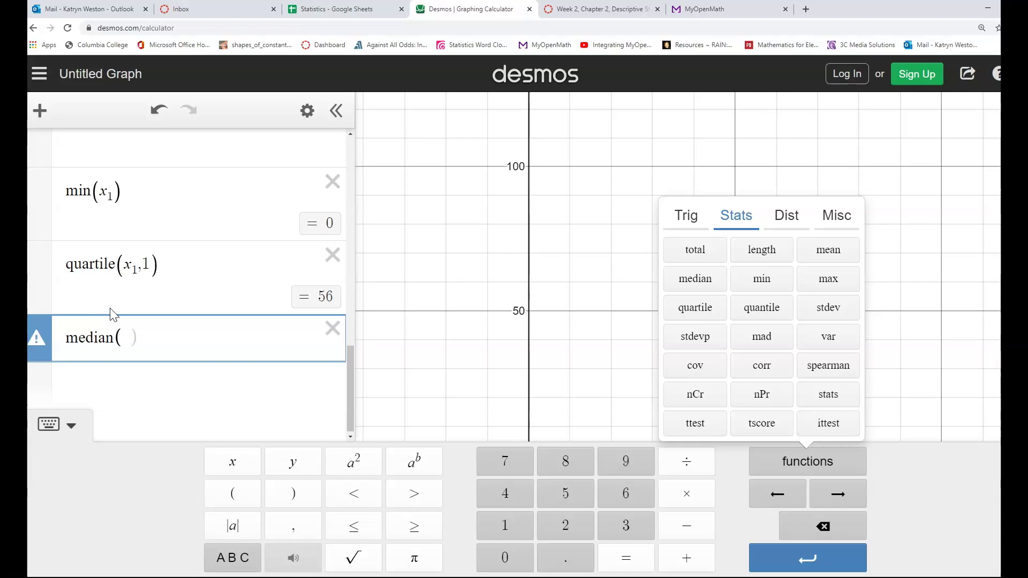
type("x_1")
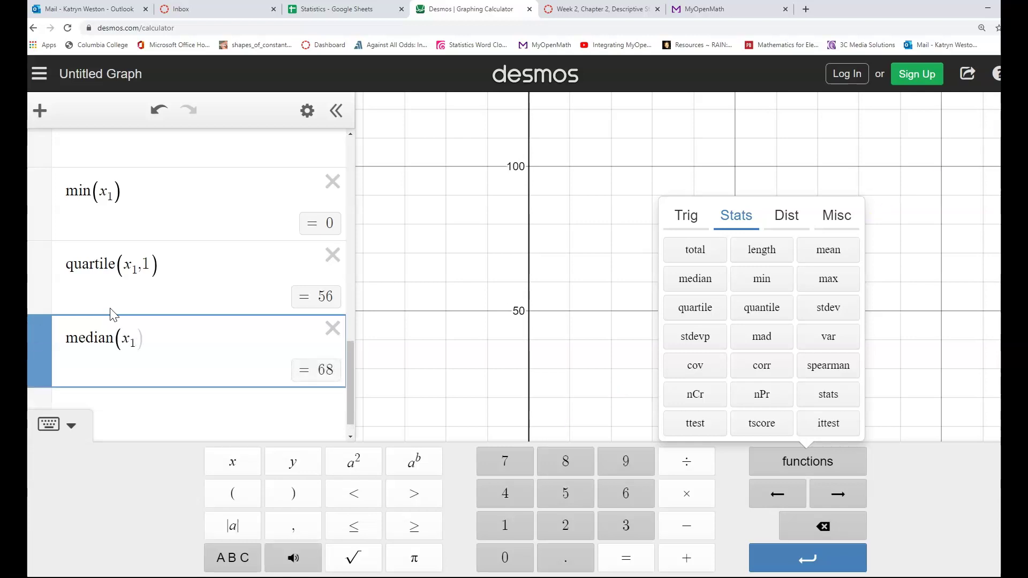
- Calculate the second quartile with quartile(x₁,2) below the median, and delete that expression again
left_click(126, 408)
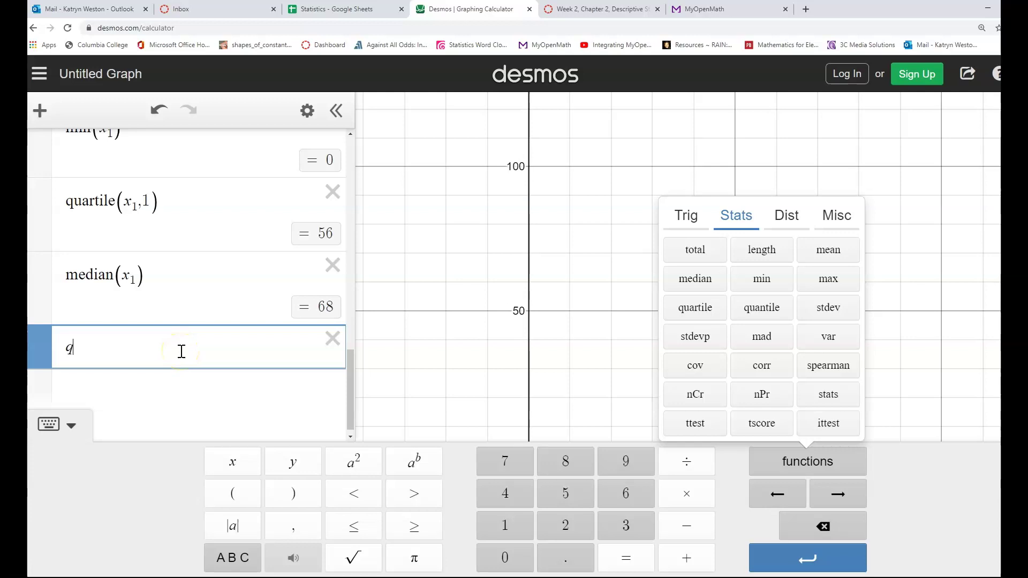
type("quart")
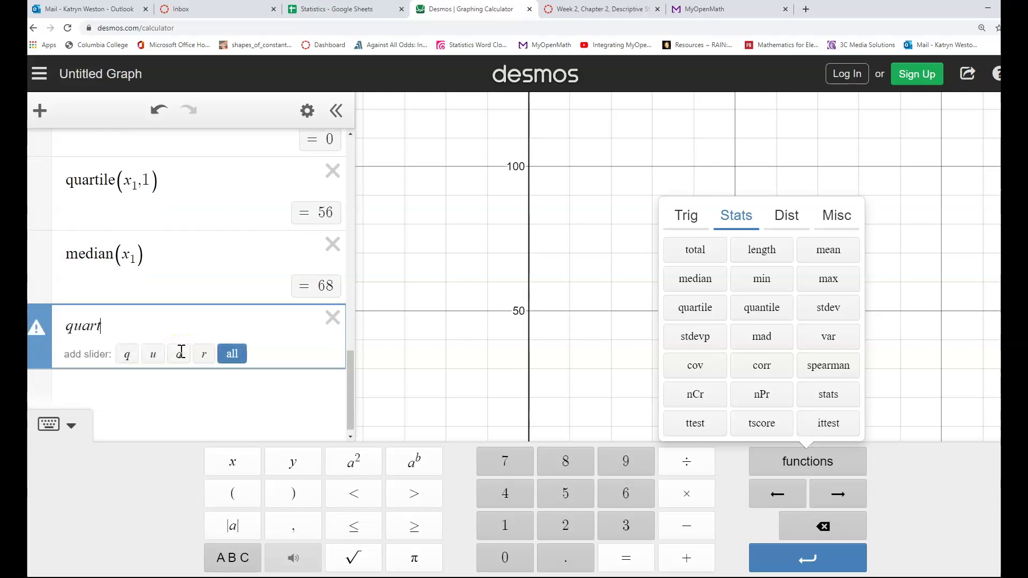
type("ile")
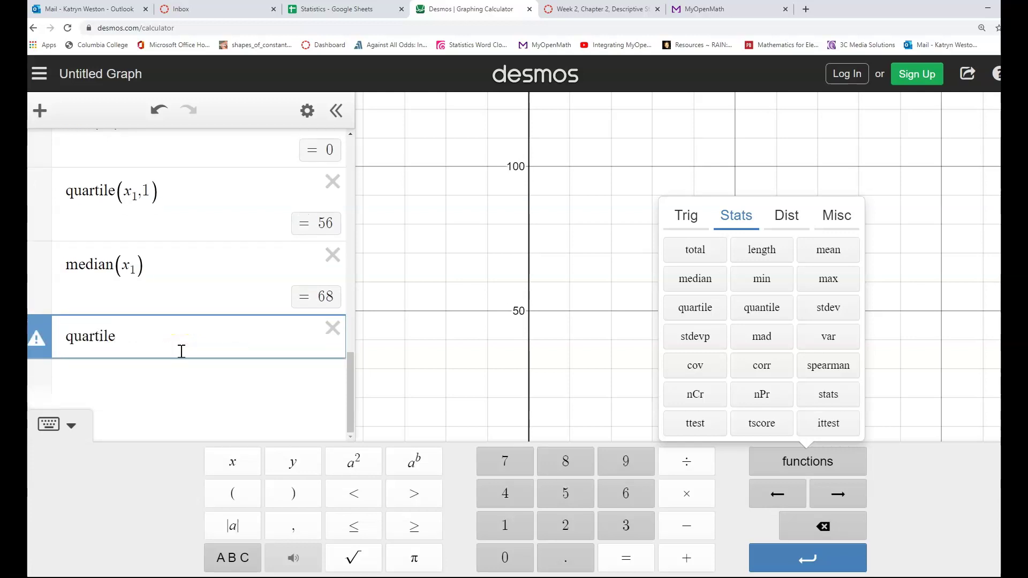
type("(")
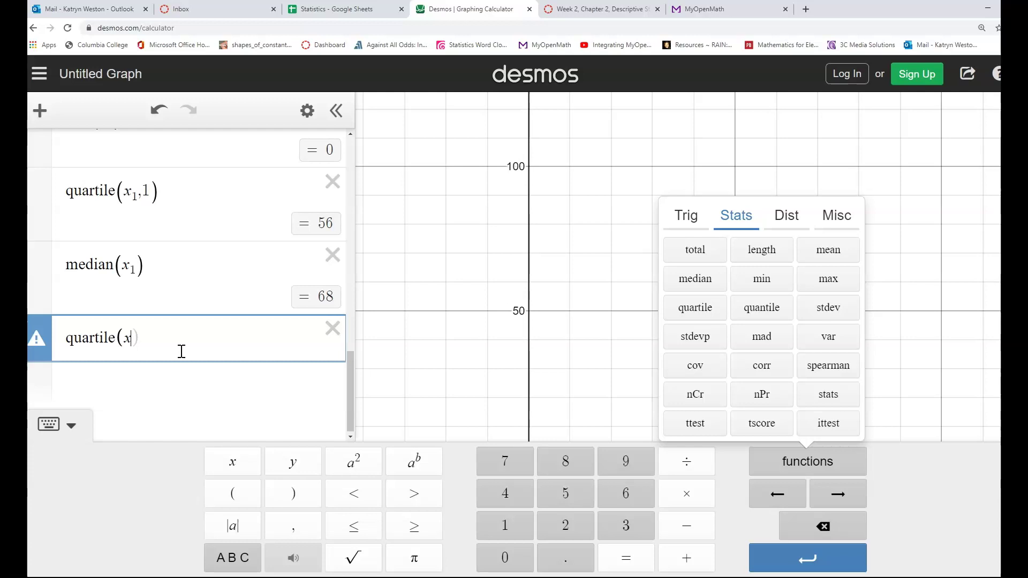
type("x1,")
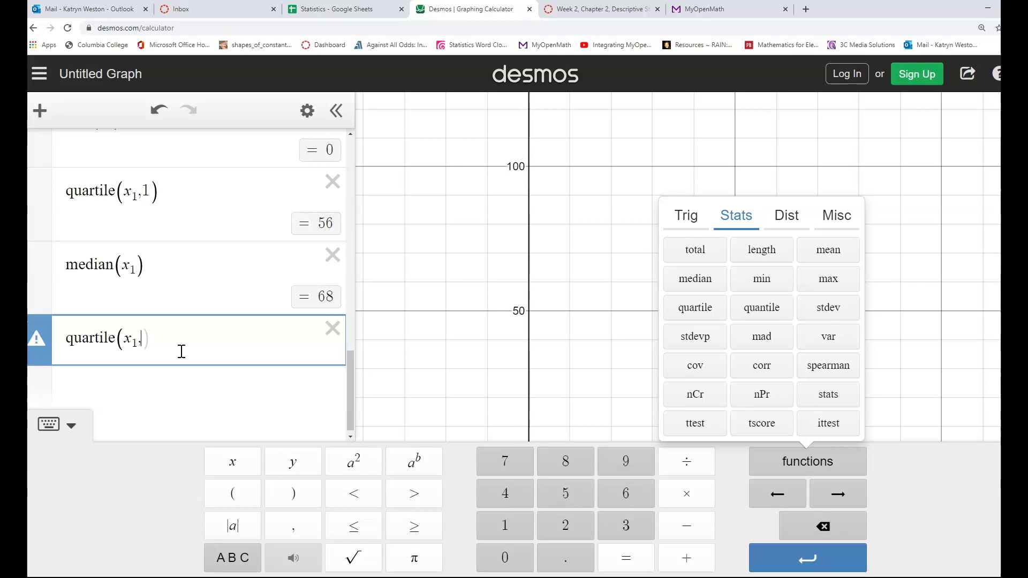
type("2")
left_click(170, 405)
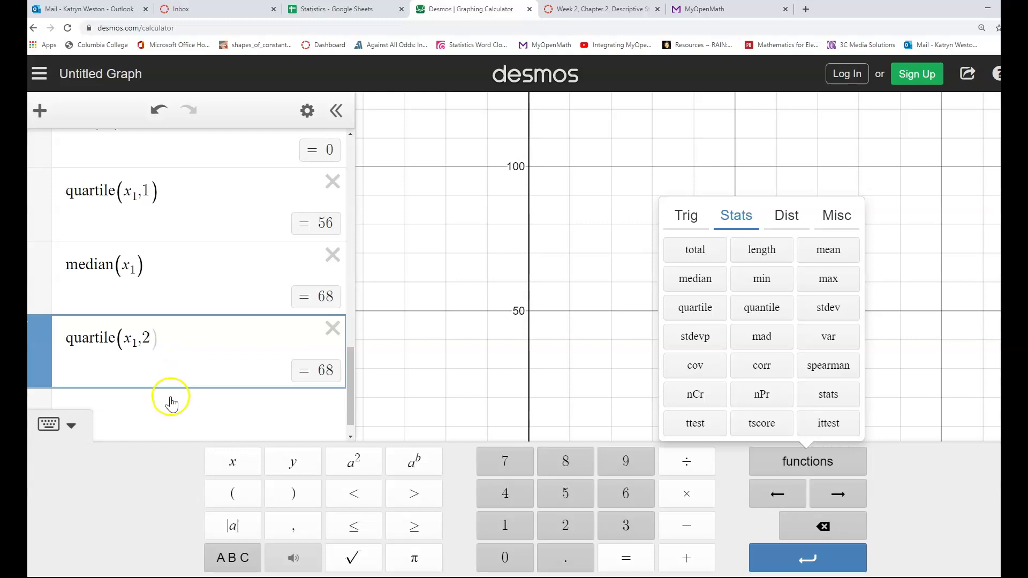
left_click(170, 405)
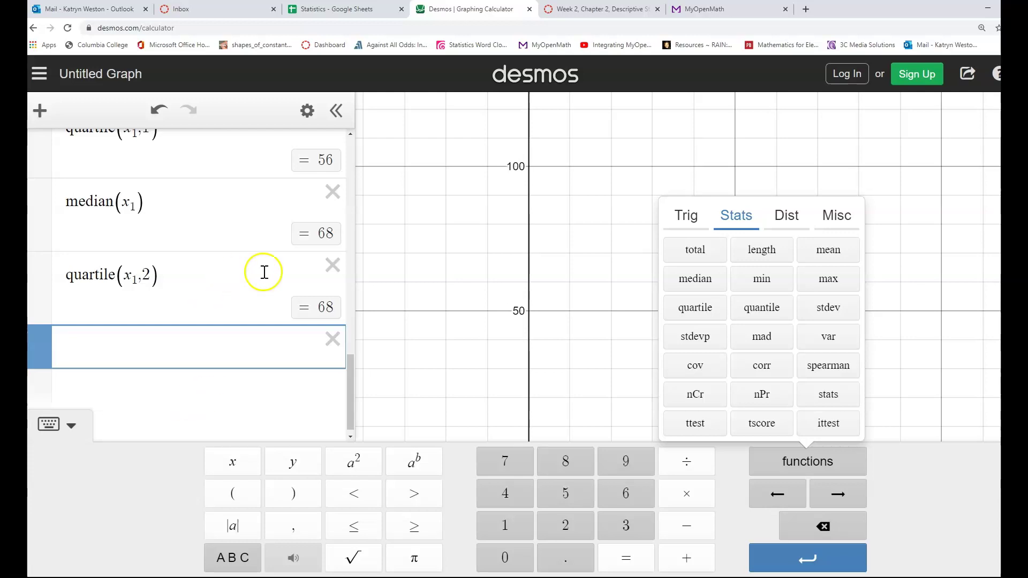
left_click(333, 265)
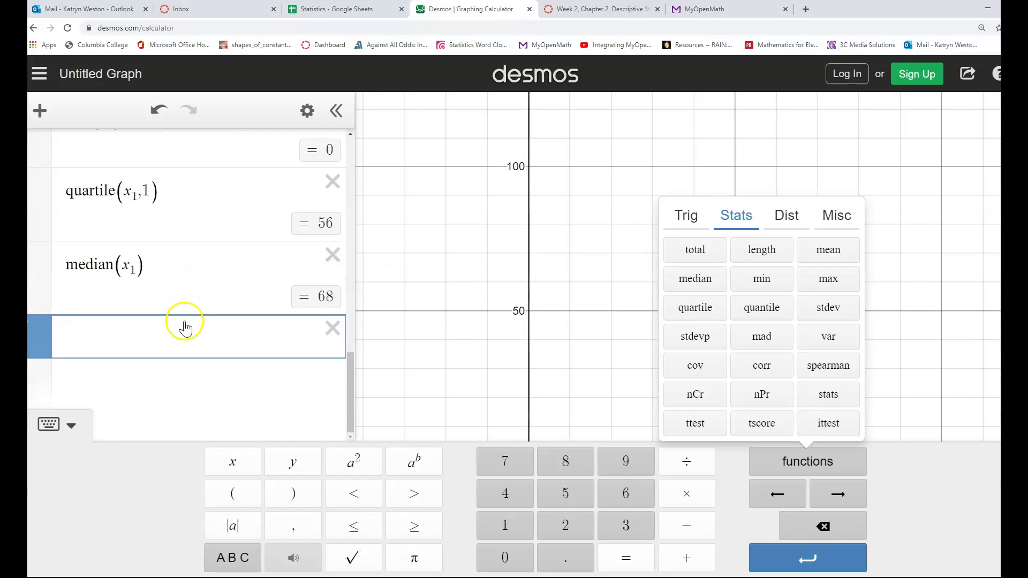
- Calculate the third quartile of the list with quartile(x₁,3) in the empty line below the median
type("quart")
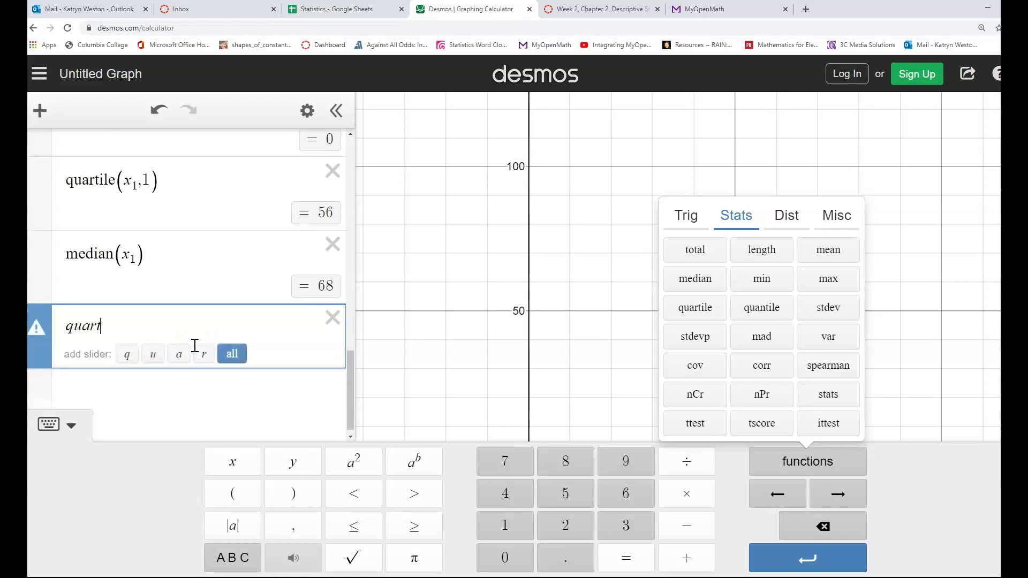
type("ile(")
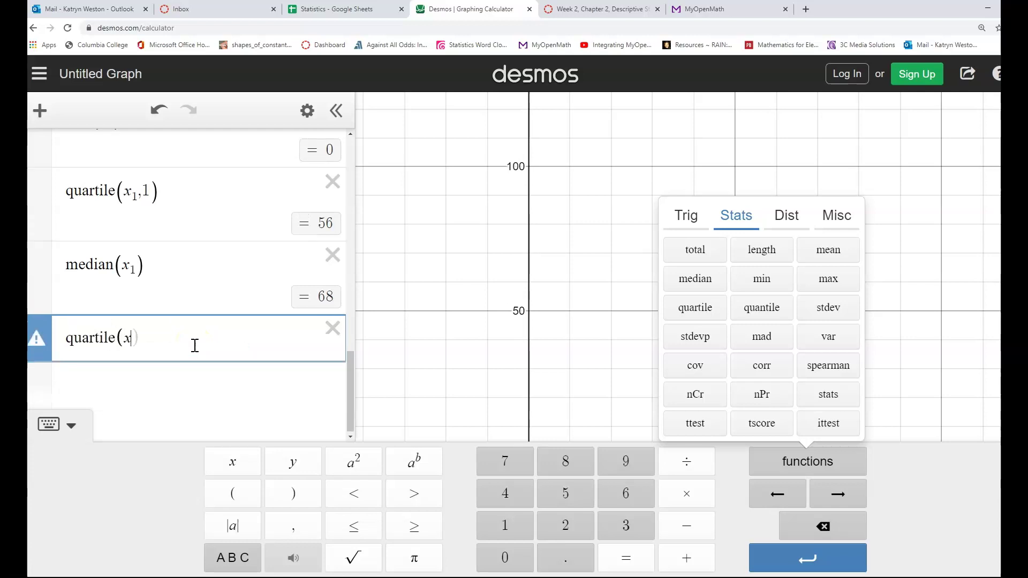
type("x1")
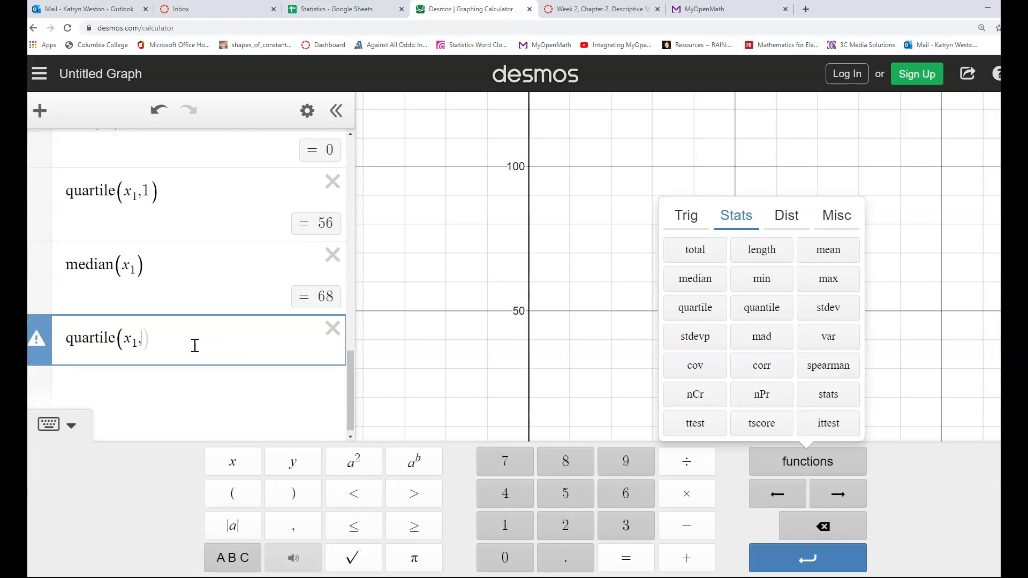
type(",3")
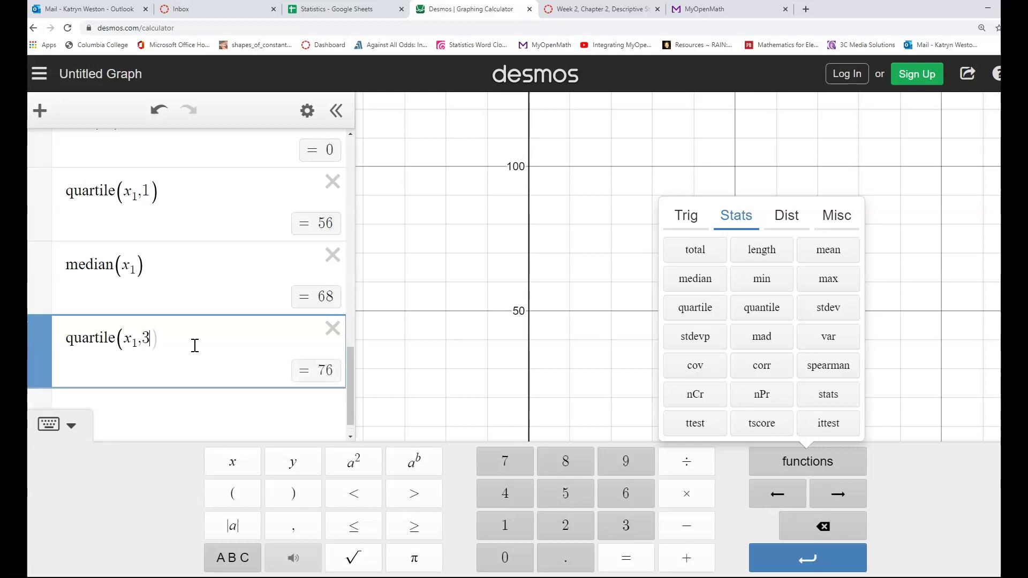
- Calculate the maximum of the list with max(x₁) in a new expression below the third quartile
left_click(196, 398)
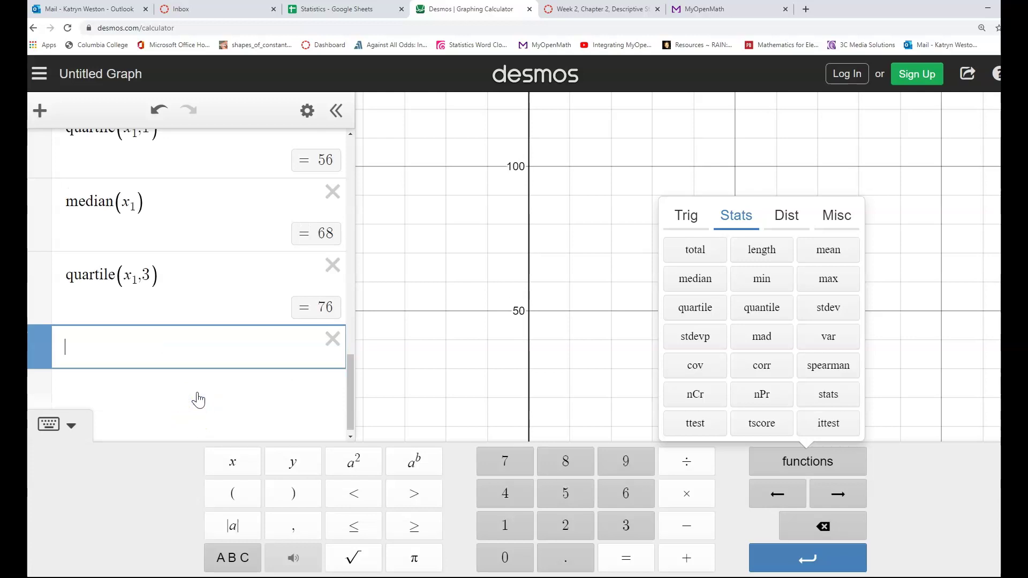
type("max")
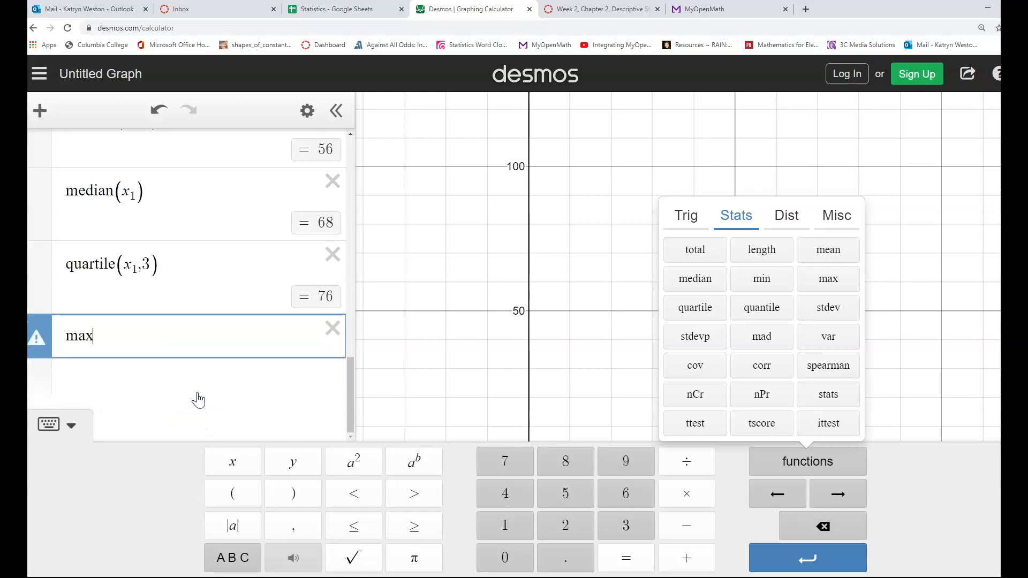
type("(x")
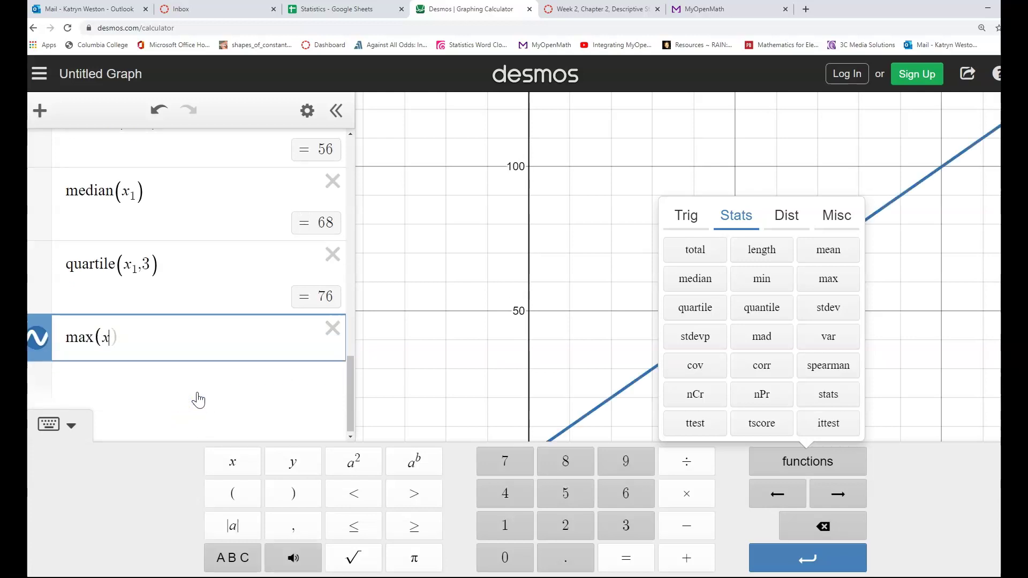
type("1")
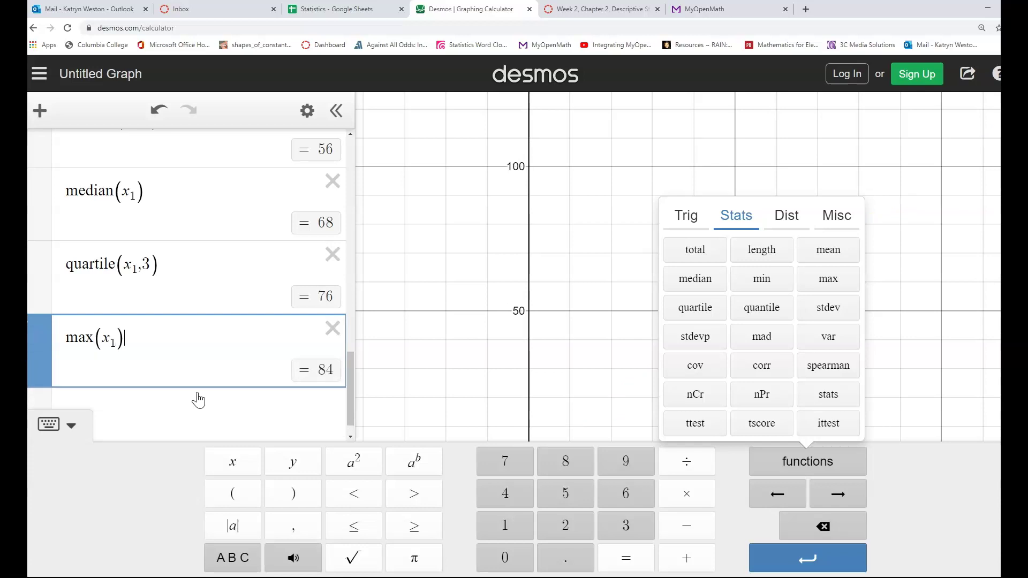
- Produce the whole five-number summary at once with stats(x₁) in a new expression below the maximum
left_click(199, 400)
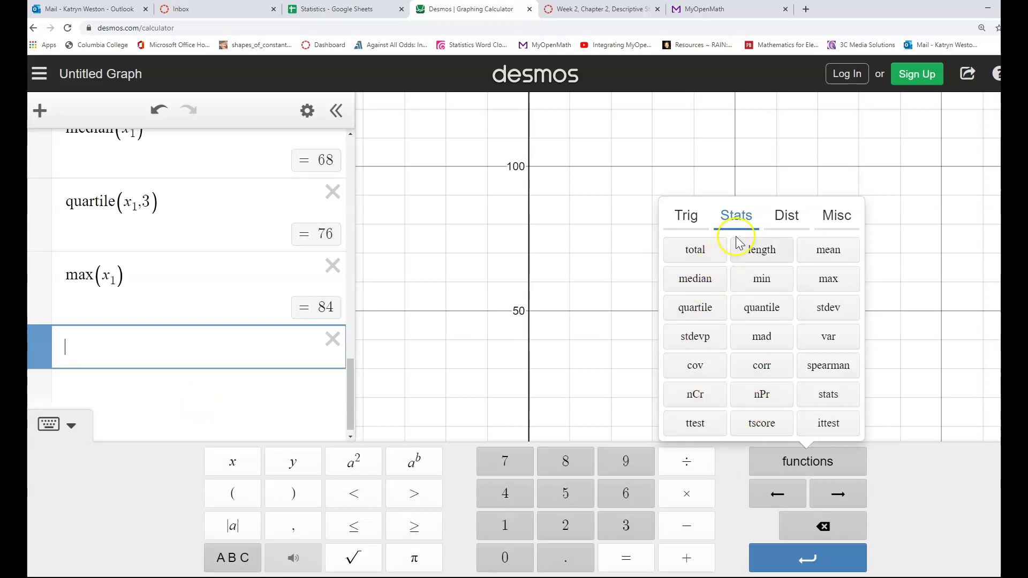
left_click(787, 215)
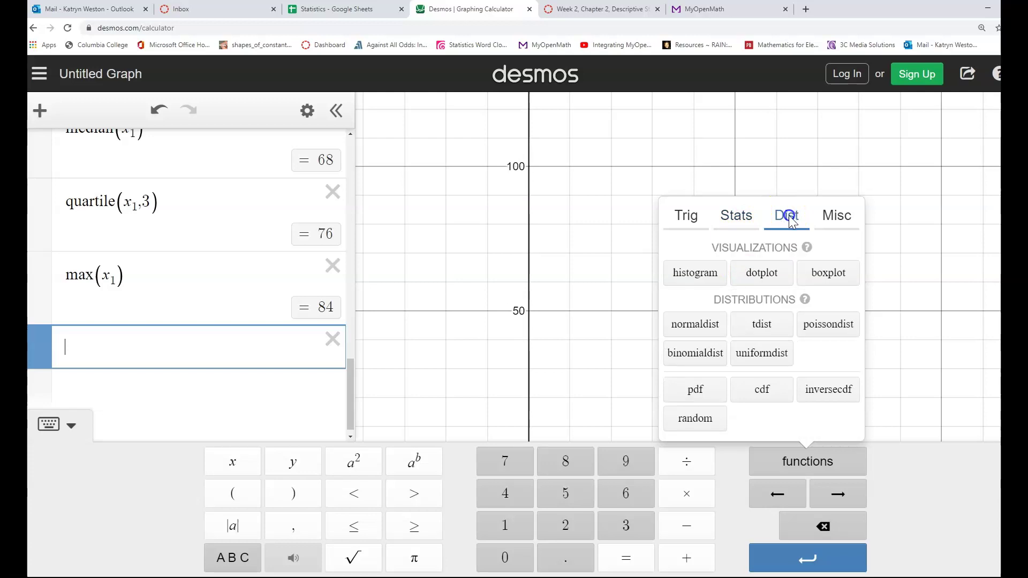
left_click(743, 224)
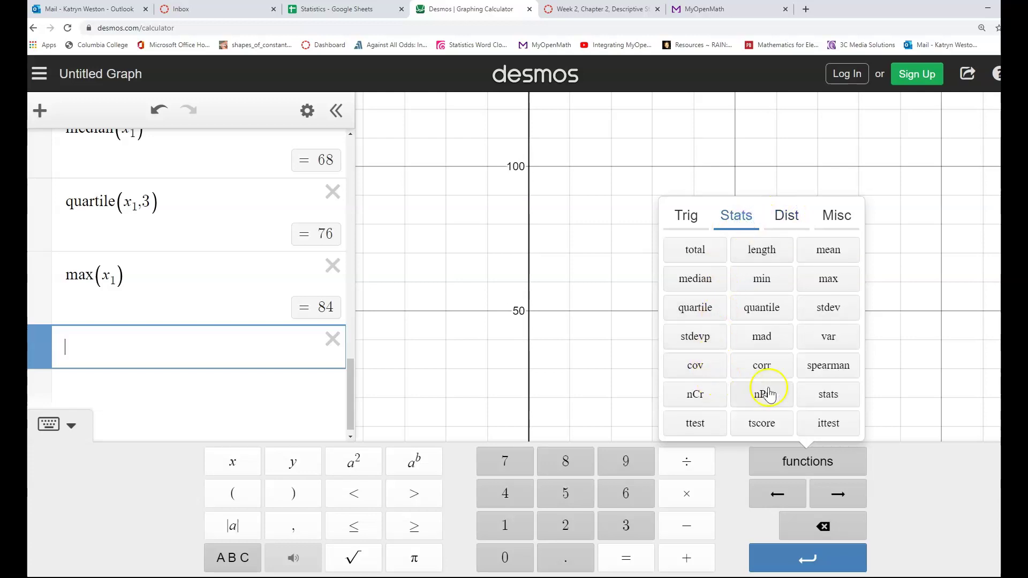
left_click(824, 395)
type("x1)")
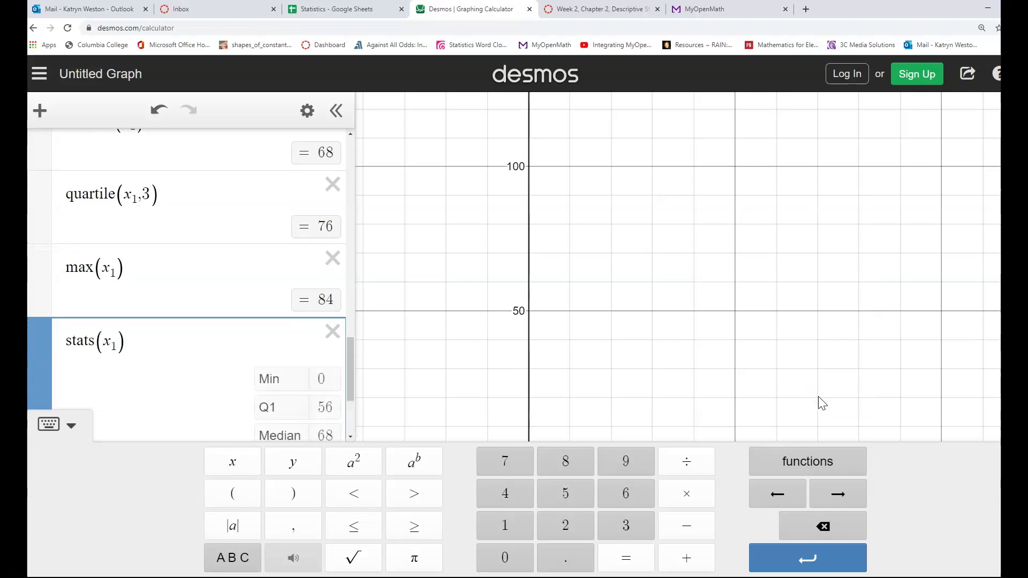
scroll(294, 383, "down", 3)
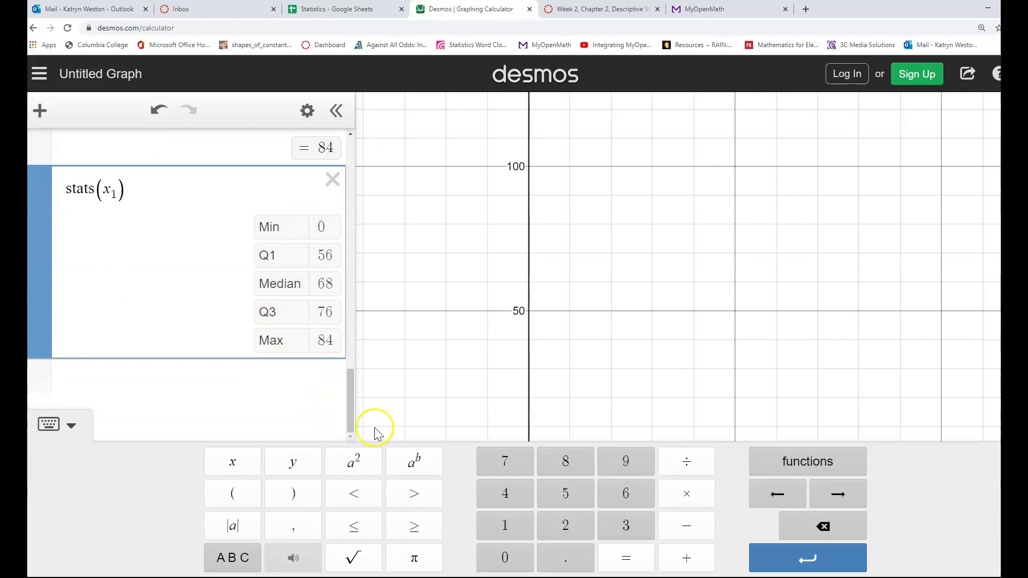
- Calculate the mean of the list with mean(x₁) below the five-number summary and start another expression line
left_click(173, 385)
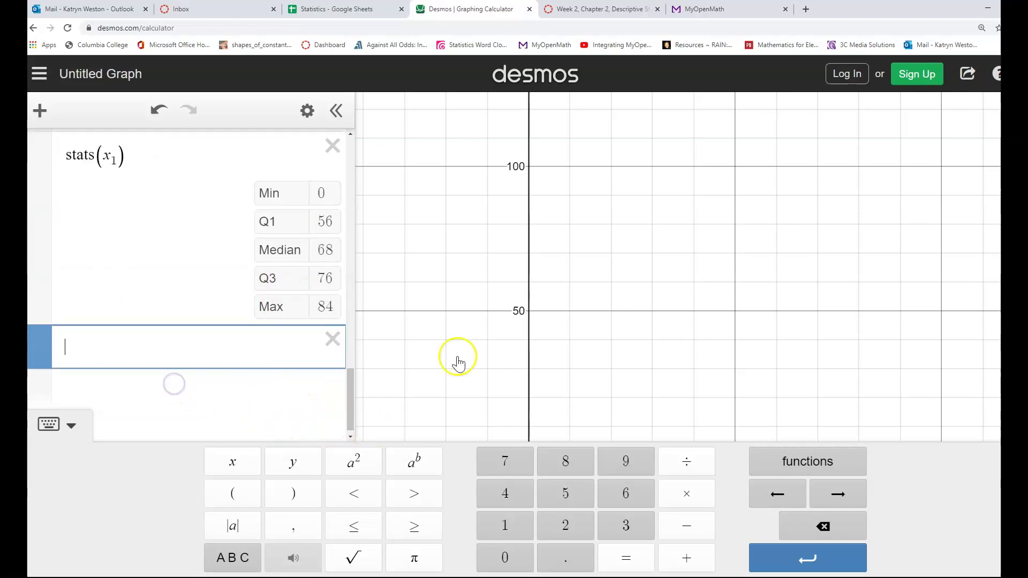
left_click(793, 466)
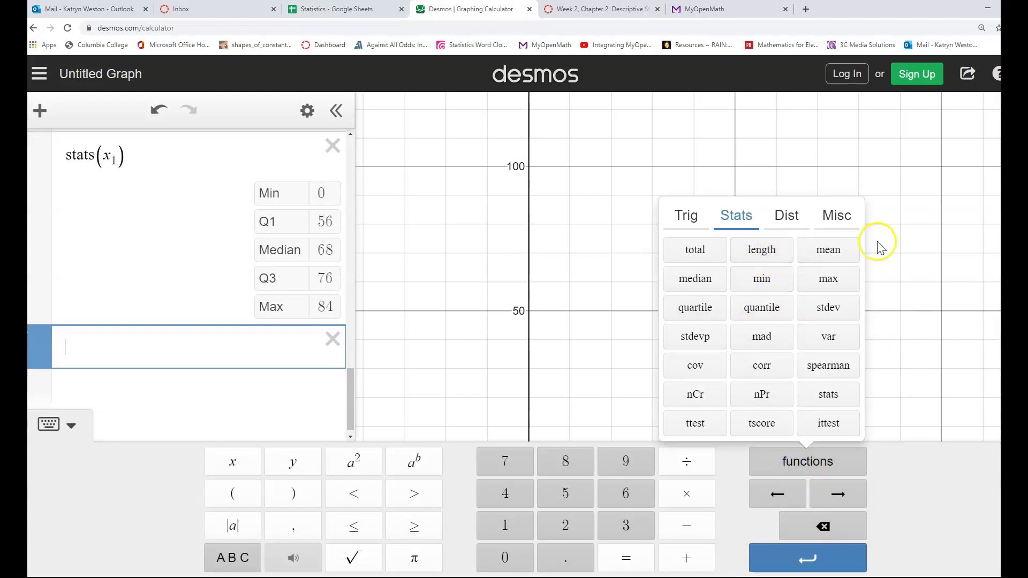
left_click(830, 255)
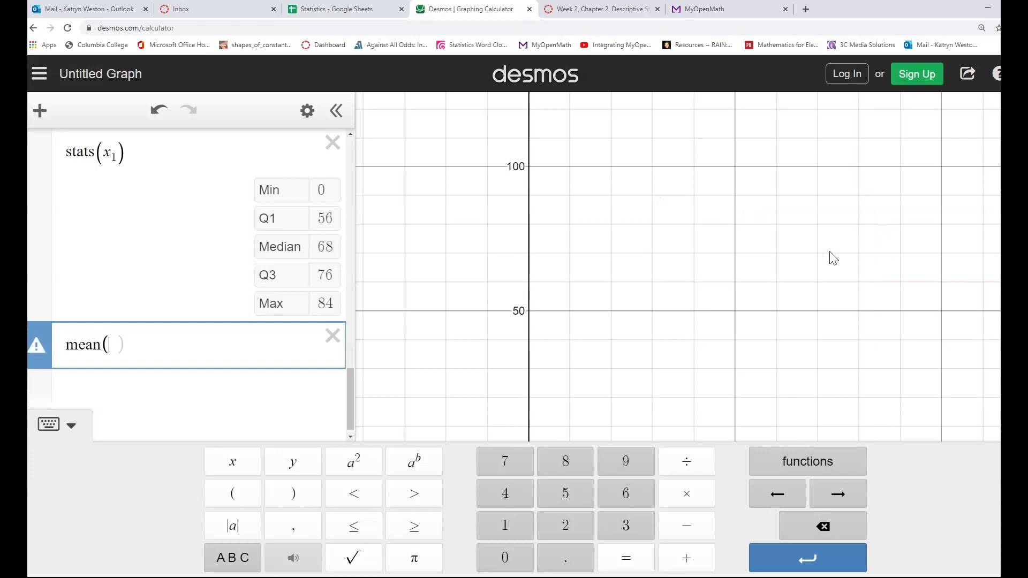
type("x1")
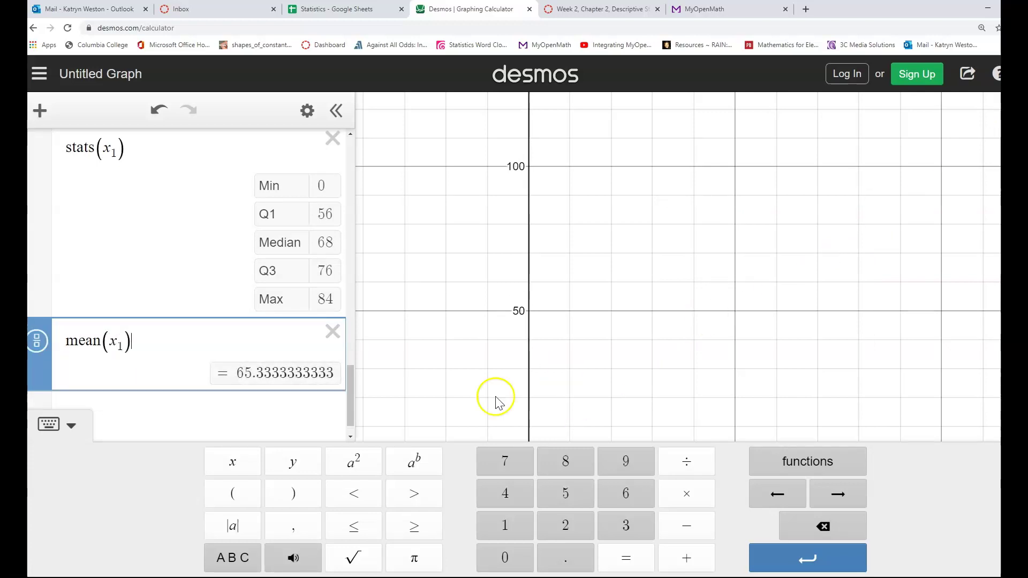
left_click(260, 400)
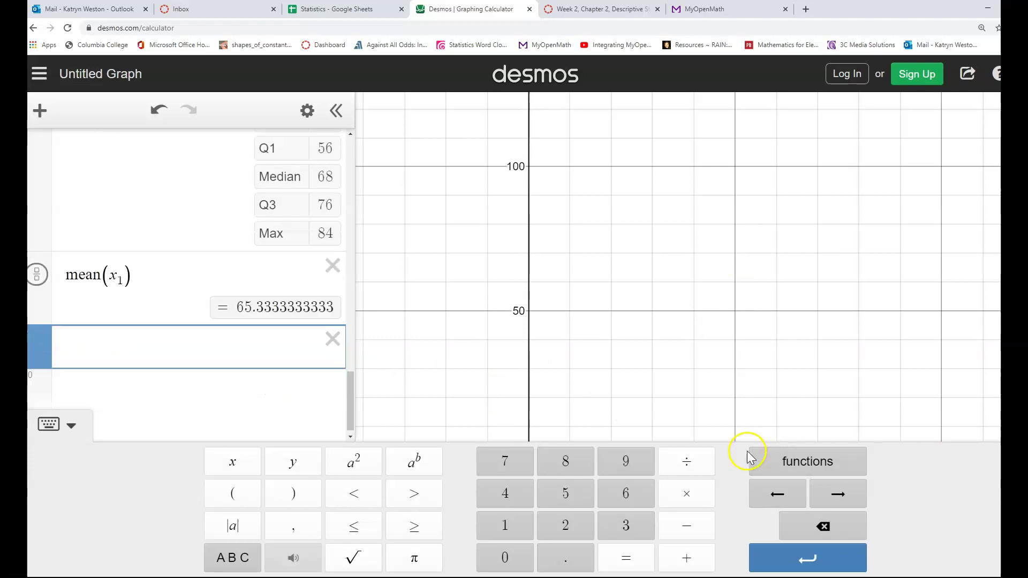
- Calculate the sample standard deviation of the list with stdev(x₁) in the empty line below the mean
left_click(776, 461)
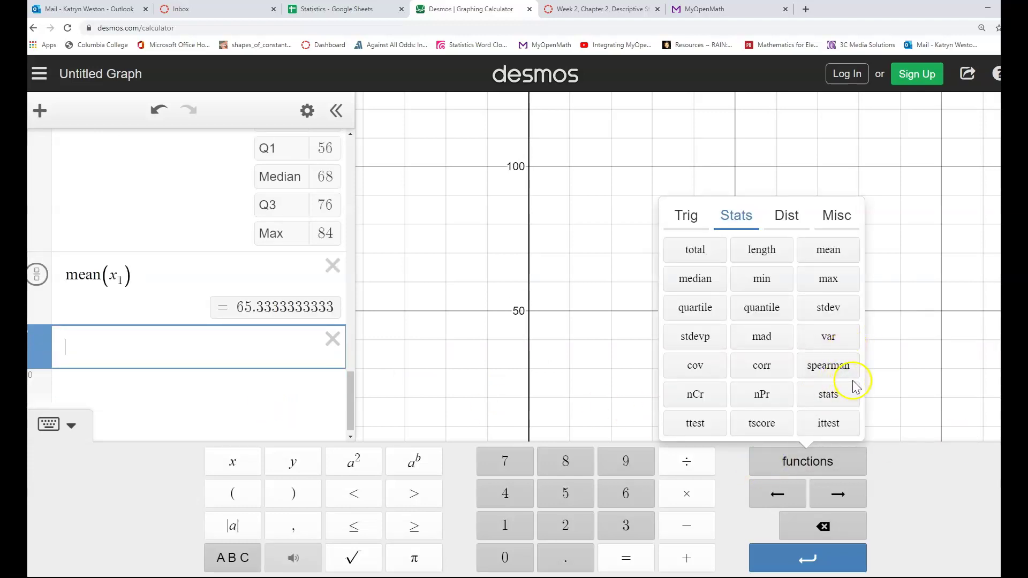
left_click(828, 309)
type("x")
type("1")
key("Right")
key("Right")
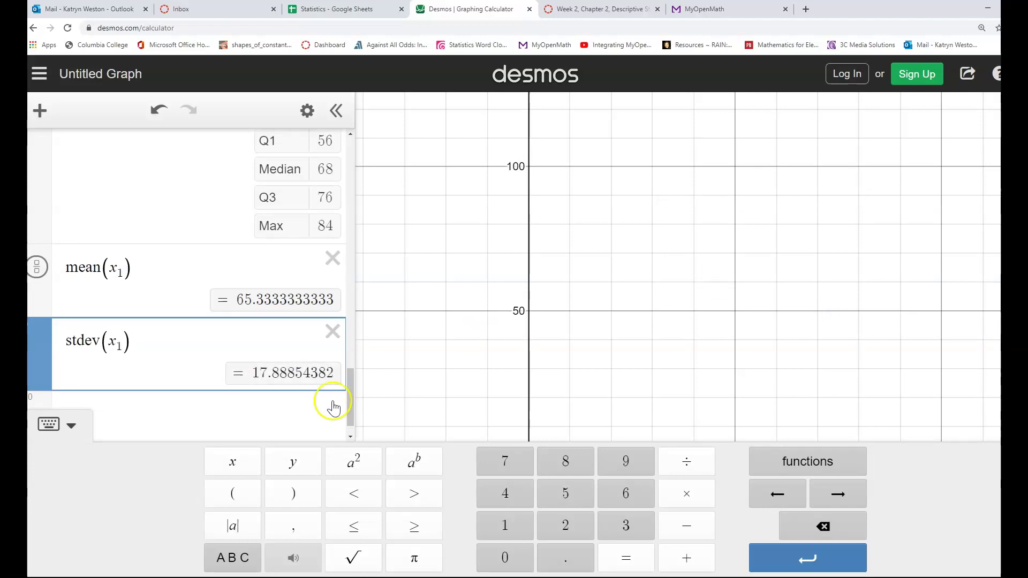
- Calculate the population standard deviation of the list with stdevp(x₁) in a new expression below the sample standard deviation
left_click(172, 409)
left_click(821, 458)
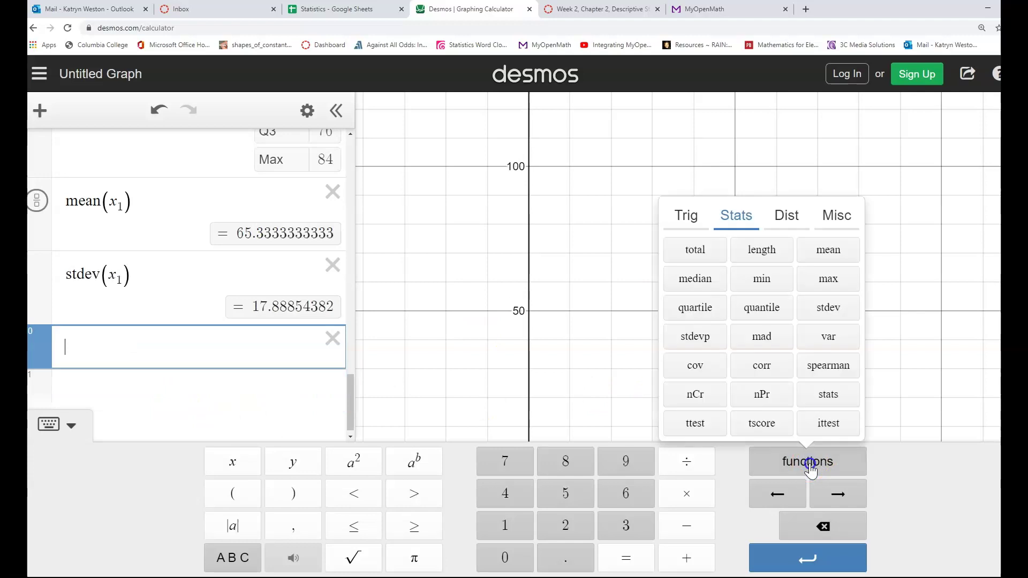
left_click(683, 341)
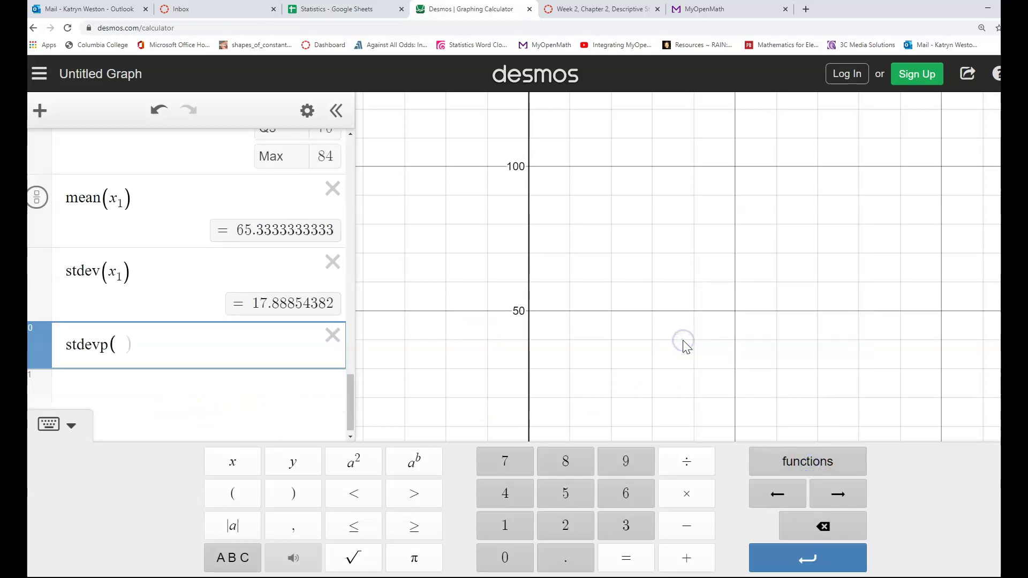
type("x1")
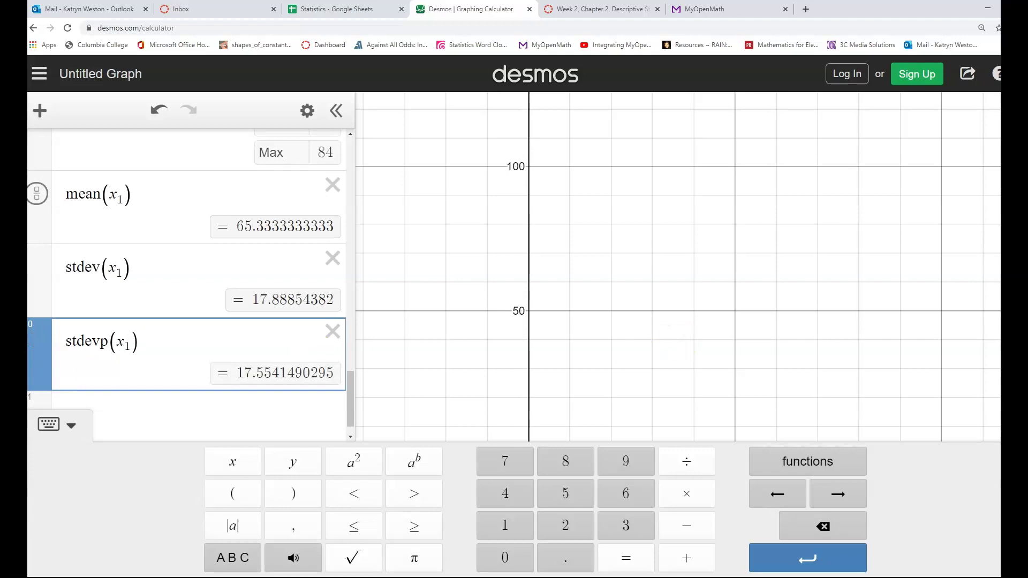
- Create a box plot of the list with boxplot(x₁) in a new expression below the population standard deviation
left_click(764, 466)
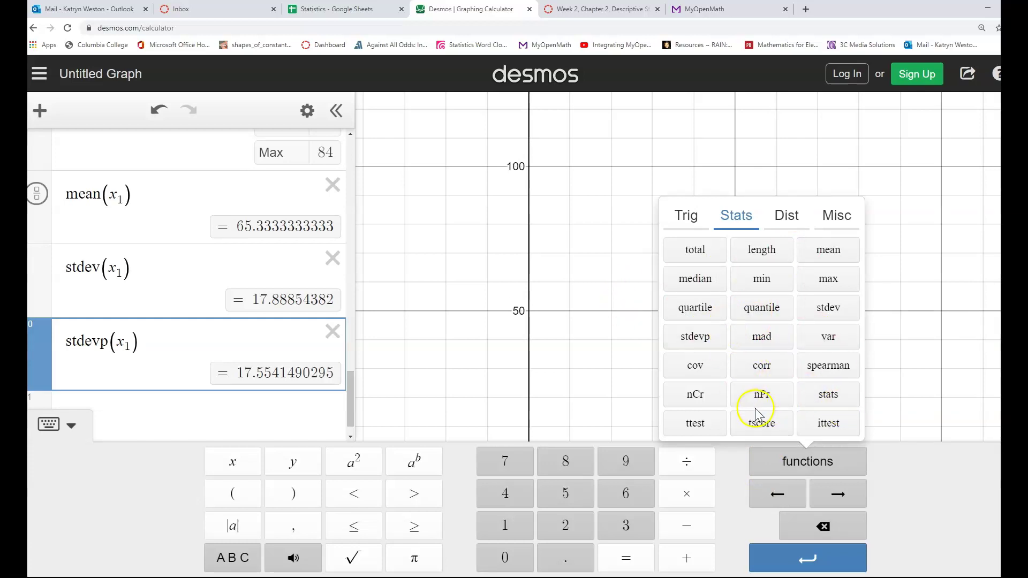
left_click(161, 427)
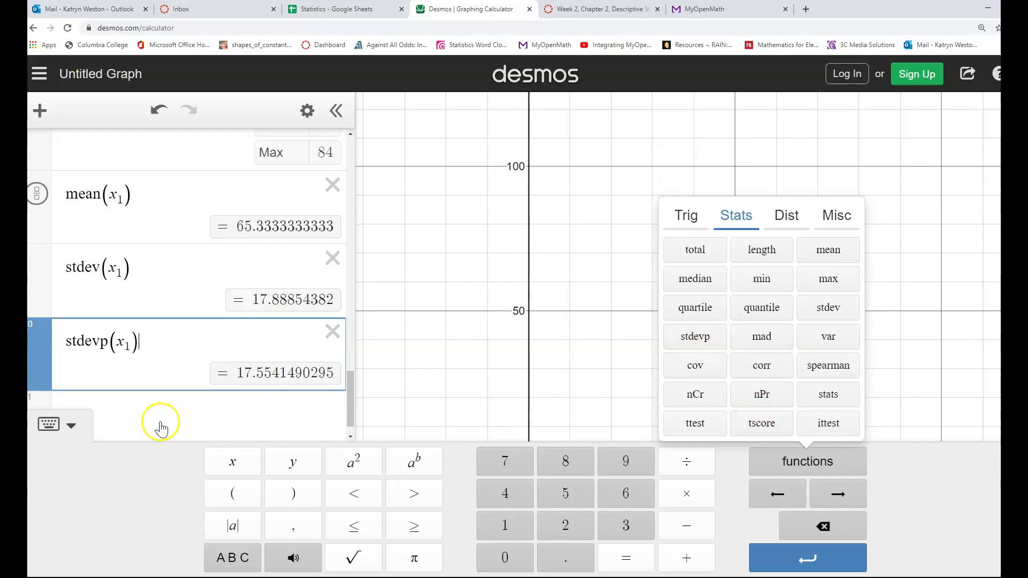
left_click(226, 411)
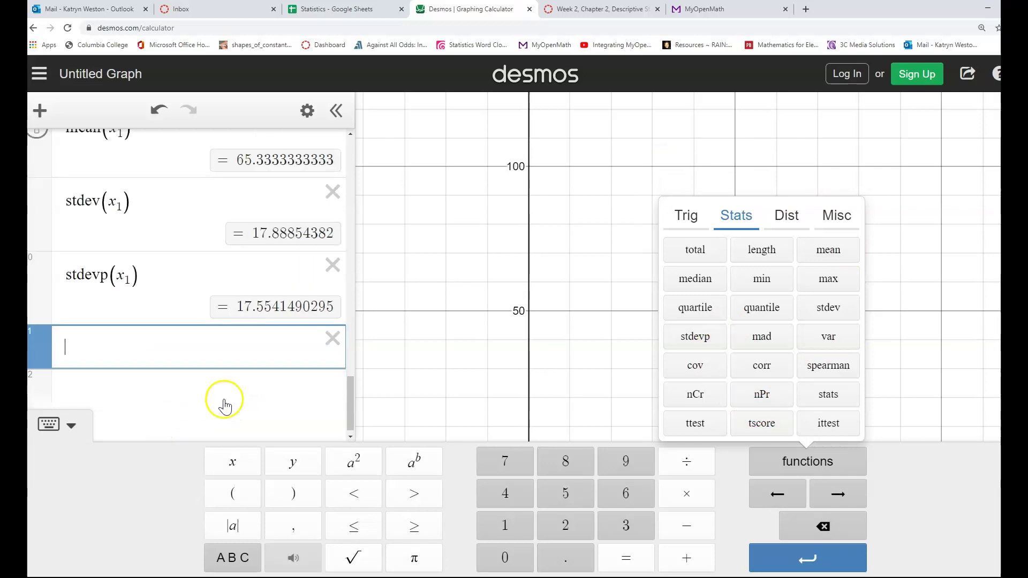
left_click(787, 217)
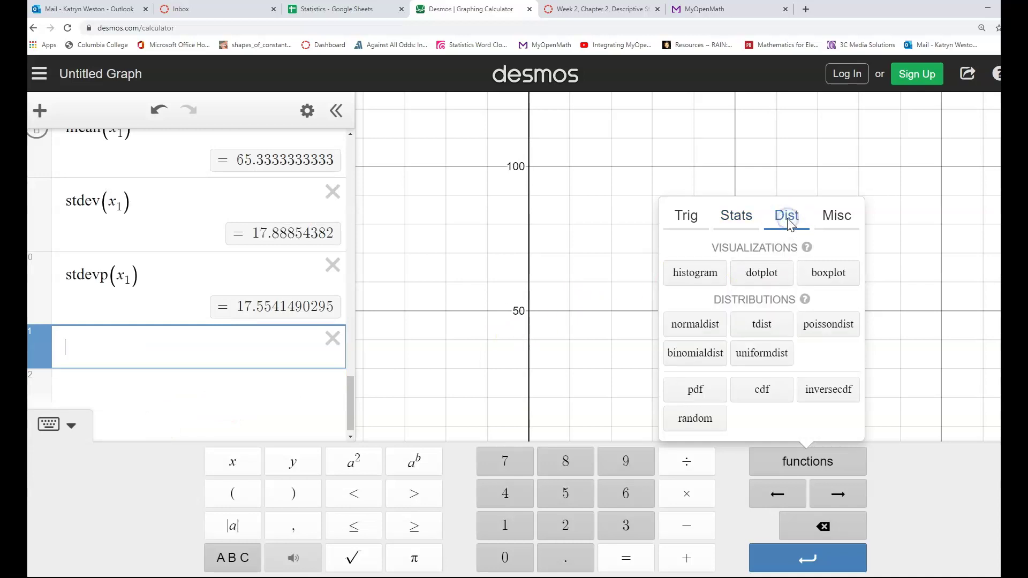
left_click(828, 274)
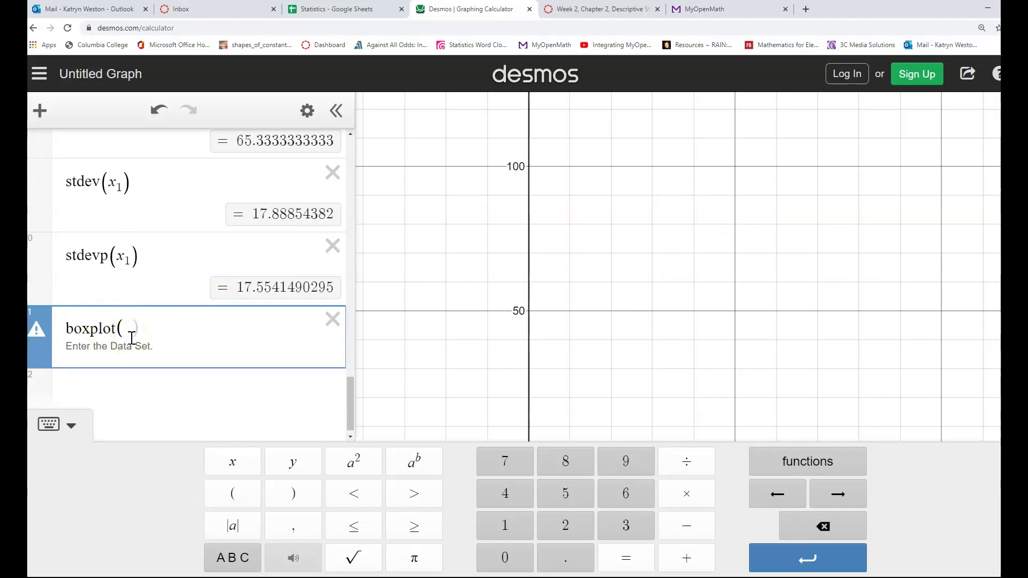
type("x1")
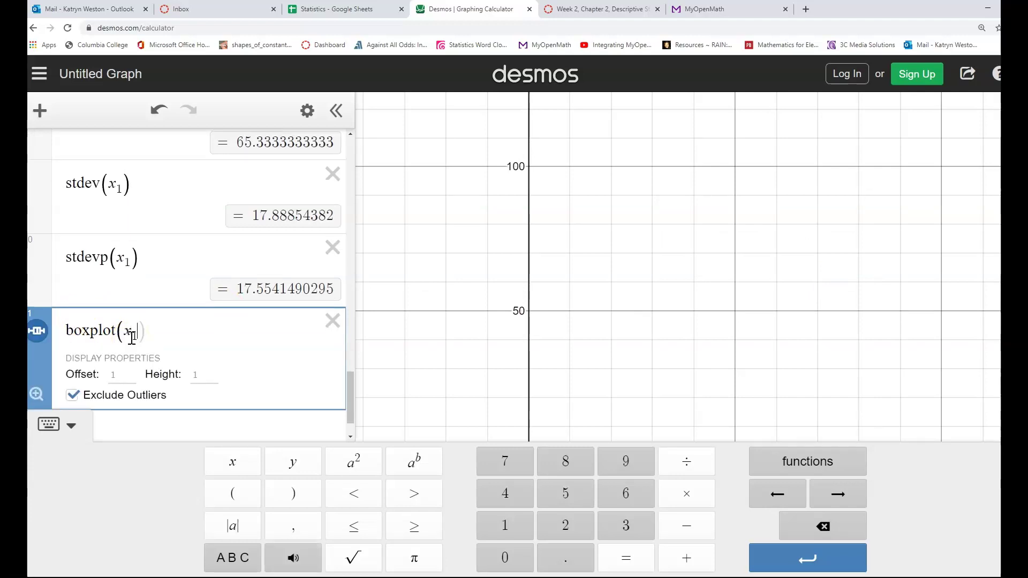
- Hide the keypad and enlarge the graph around the box plot to examine its whiskers, box and outlier
left_click(76, 383)
scroll(81, 383, "down", 1)
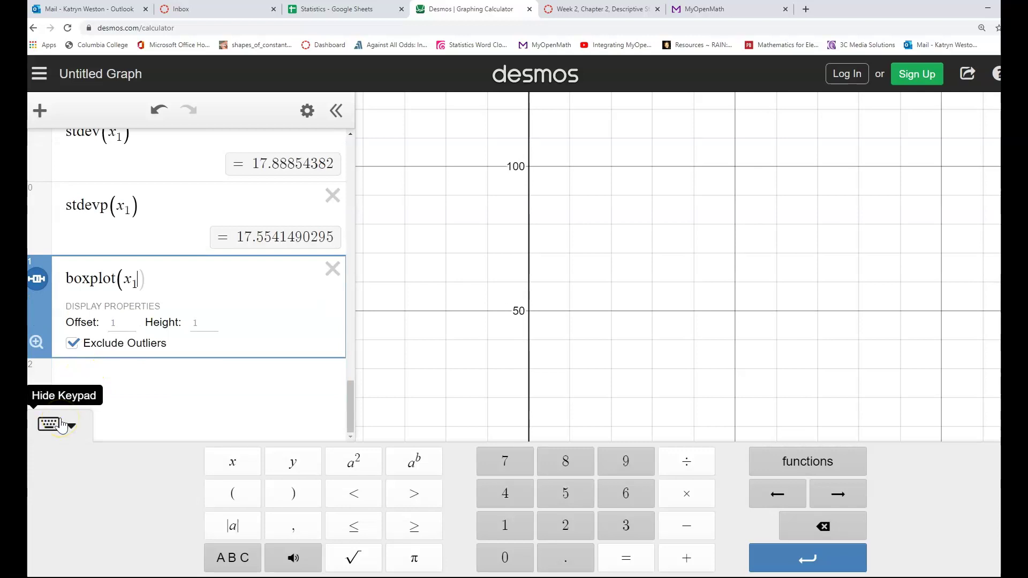
left_click(36, 342)
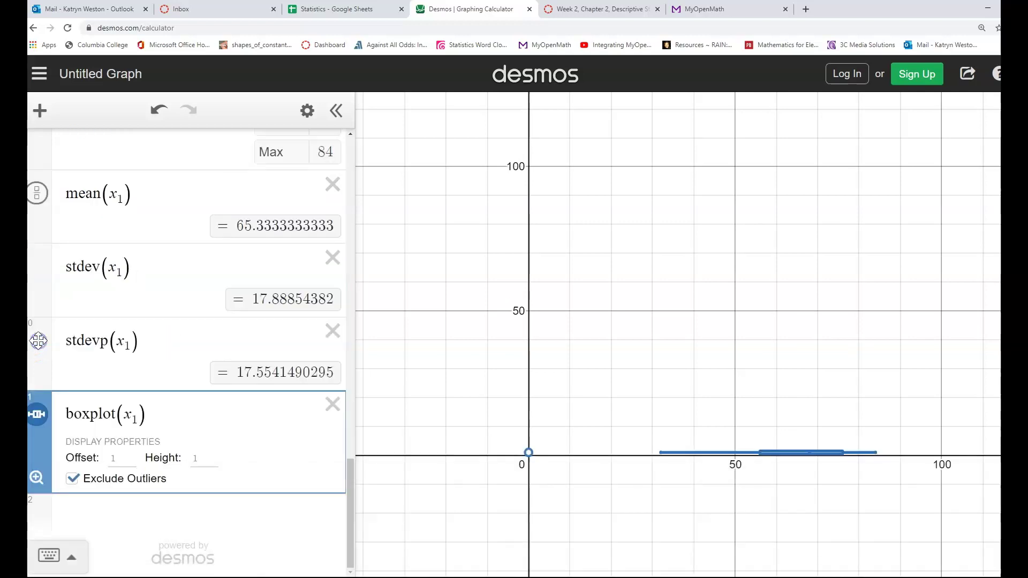
left_click(49, 344)
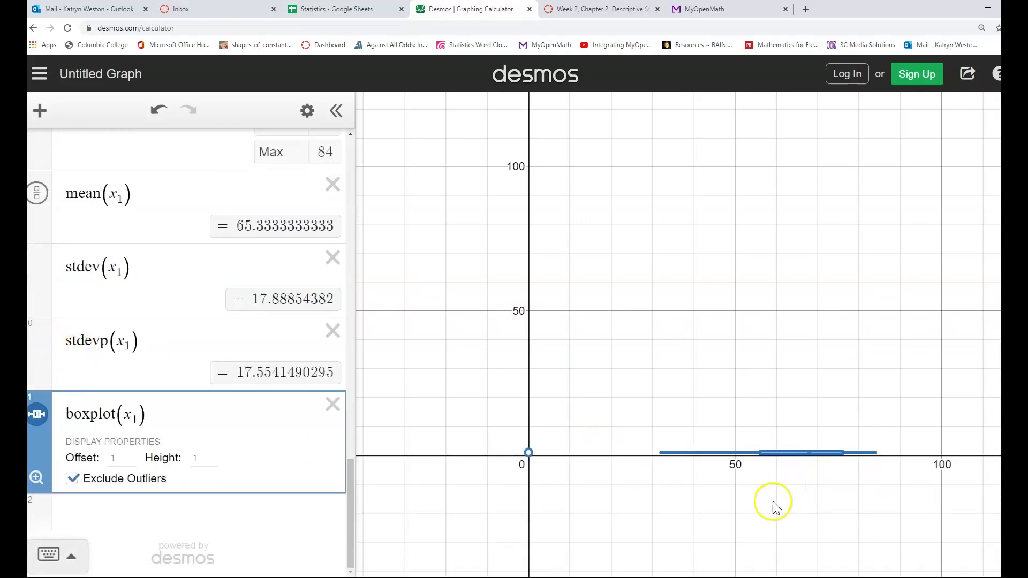
scroll(781, 502, "up", 1)
scroll(781, 503, "up", 2)
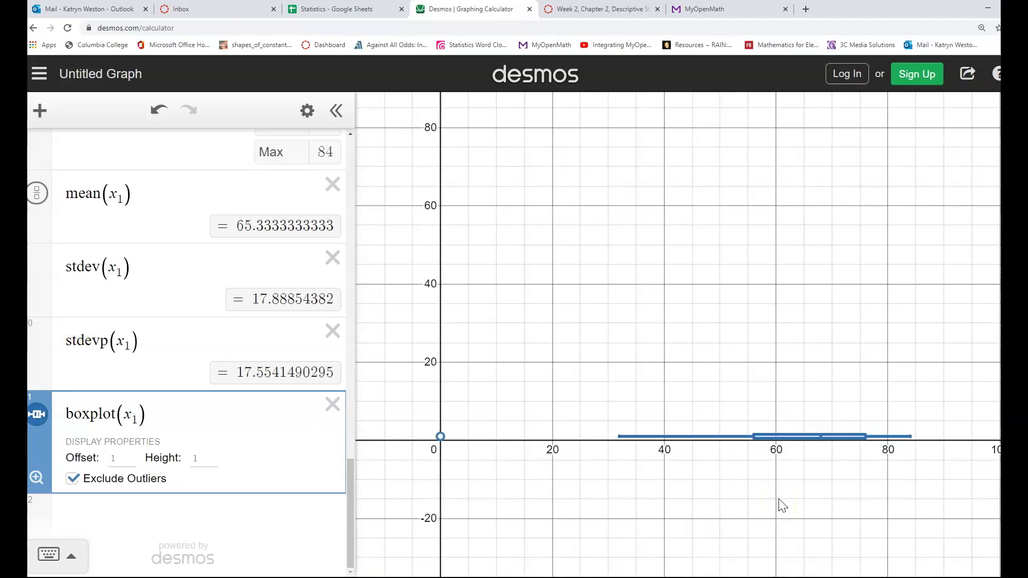
scroll(781, 506, "up", 2)
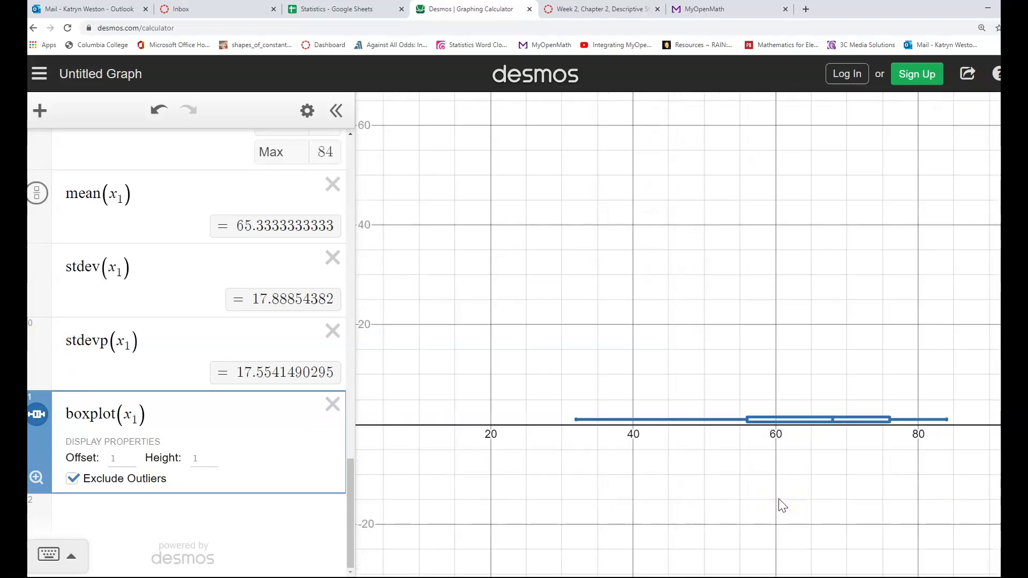
scroll(779, 498, "up", 1)
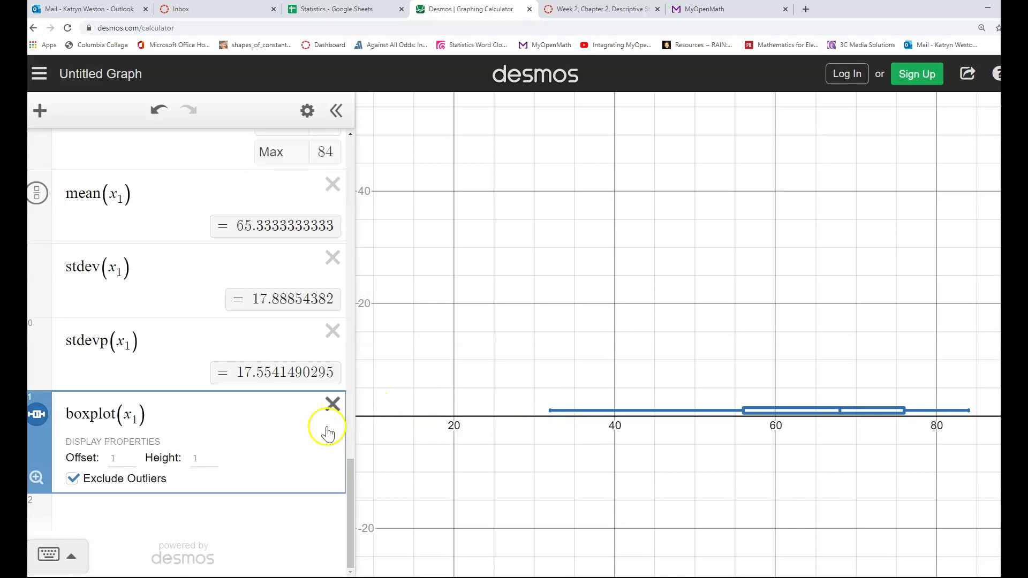
- Include the outliers in the box plot and exclude them again, fitting the graph window to the plot in between
left_click(73, 480)
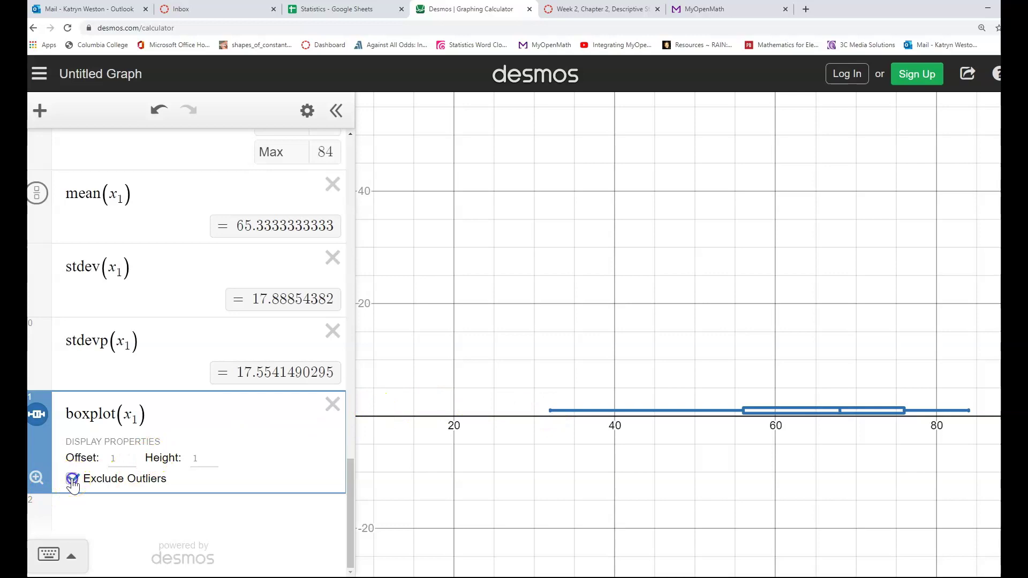
left_click(36, 478)
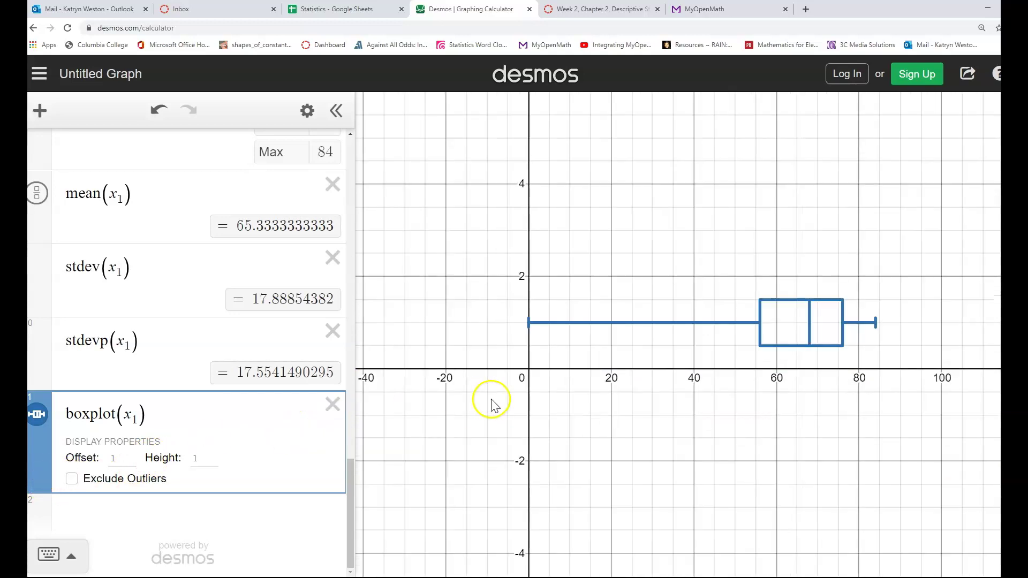
left_click(72, 479)
- Try box plot heights of 4, 3 and 2, and settle on a height of 1.5
left_click(202, 455)
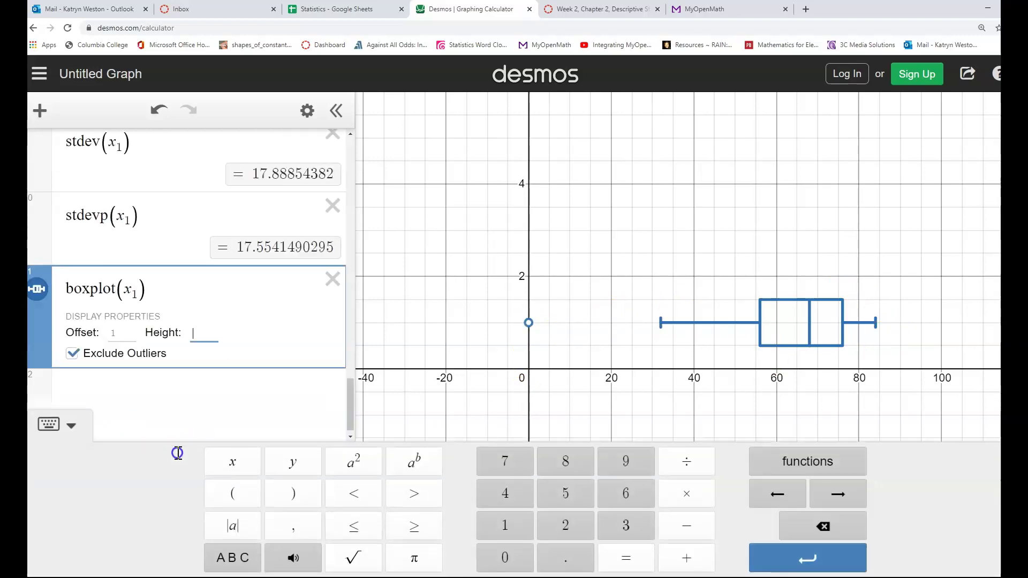
type("4")
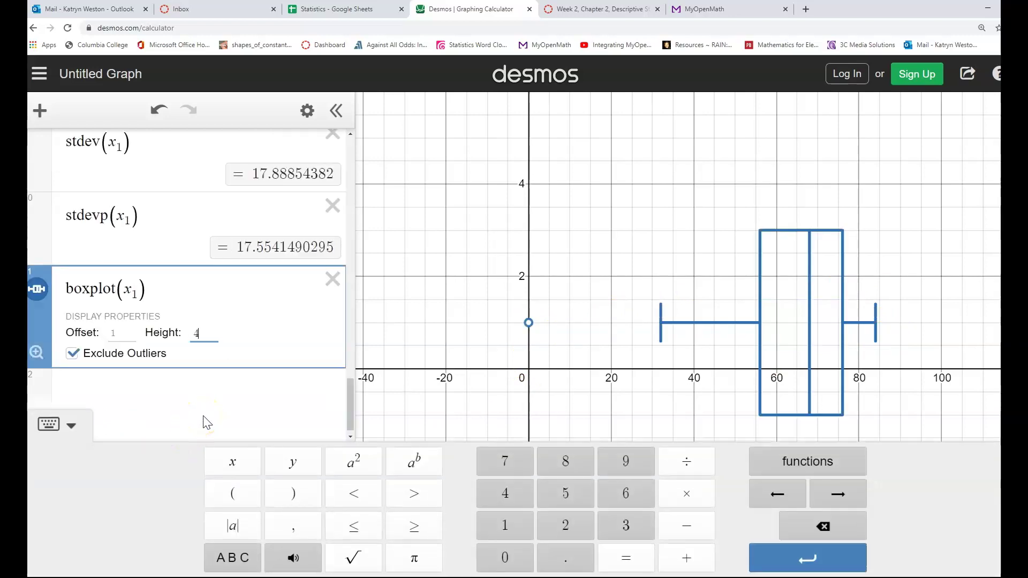
left_click(209, 423)
key("BackSpace")
type("3")
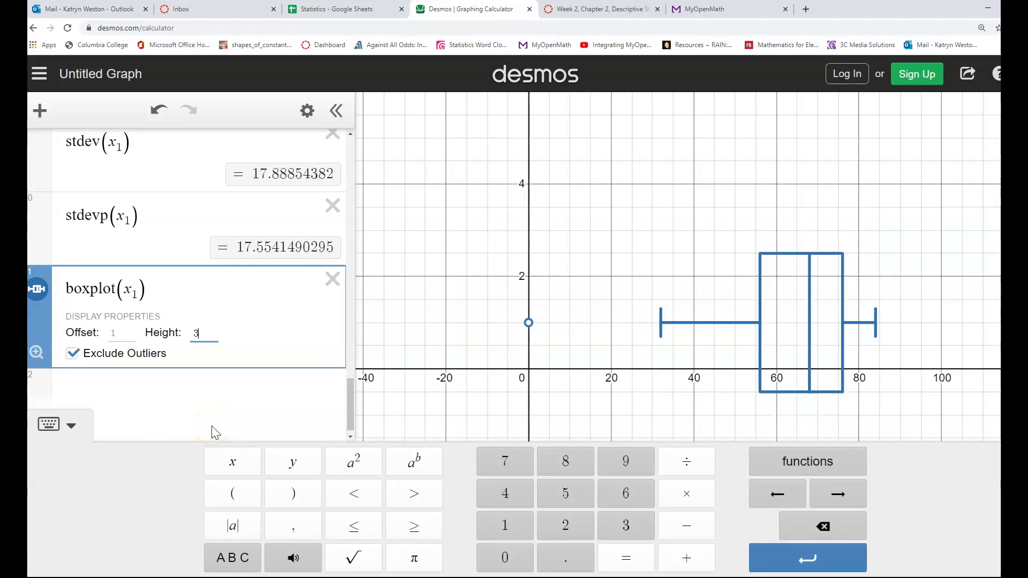
key("BackSpace")
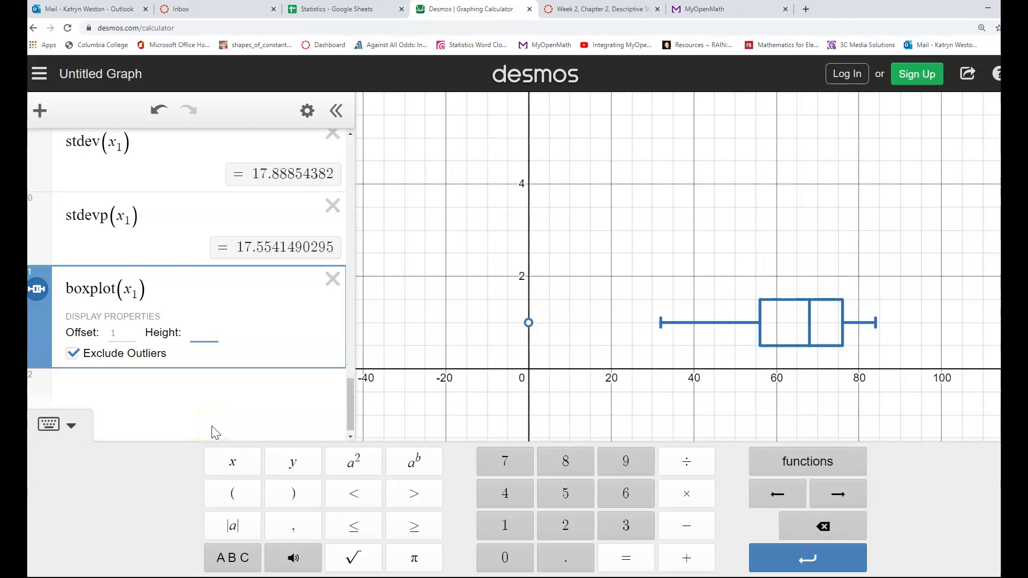
type("2")
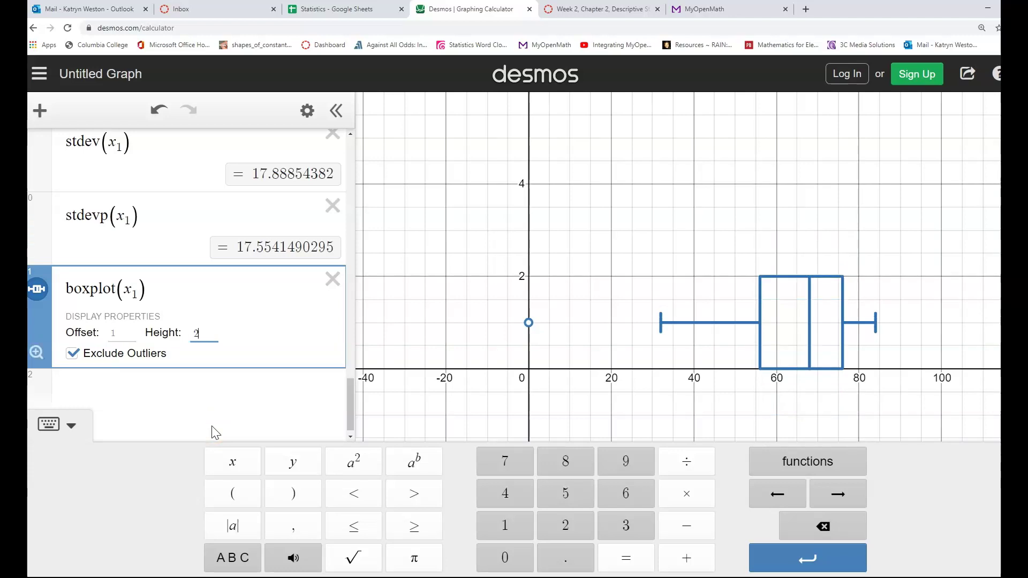
key("BackSpace")
type("1.5")
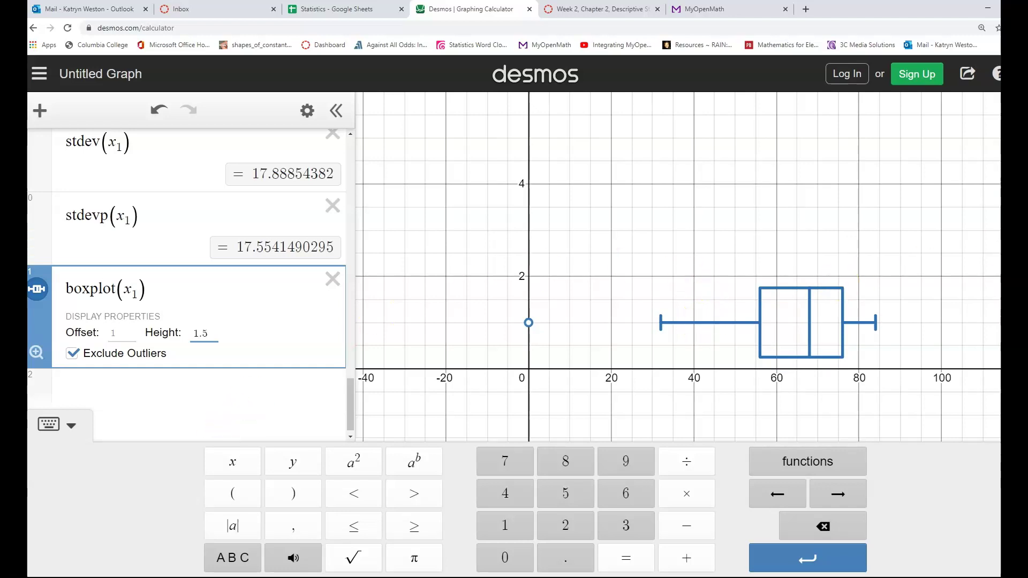
- Review the graph's sharing link and image export options, and close the export dialog without downloading anything
left_click(966, 78)
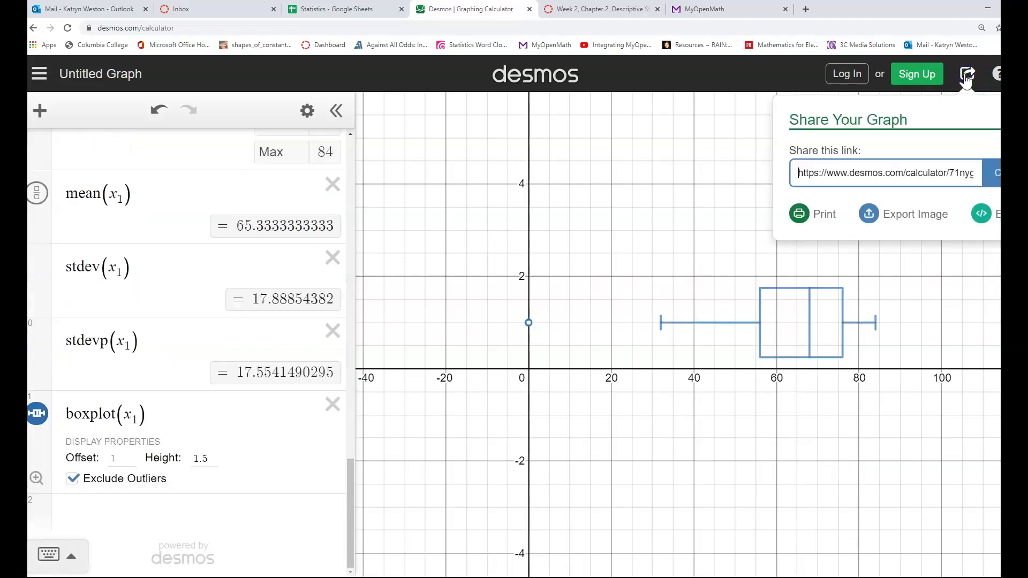
left_click(879, 184)
left_click(968, 78)
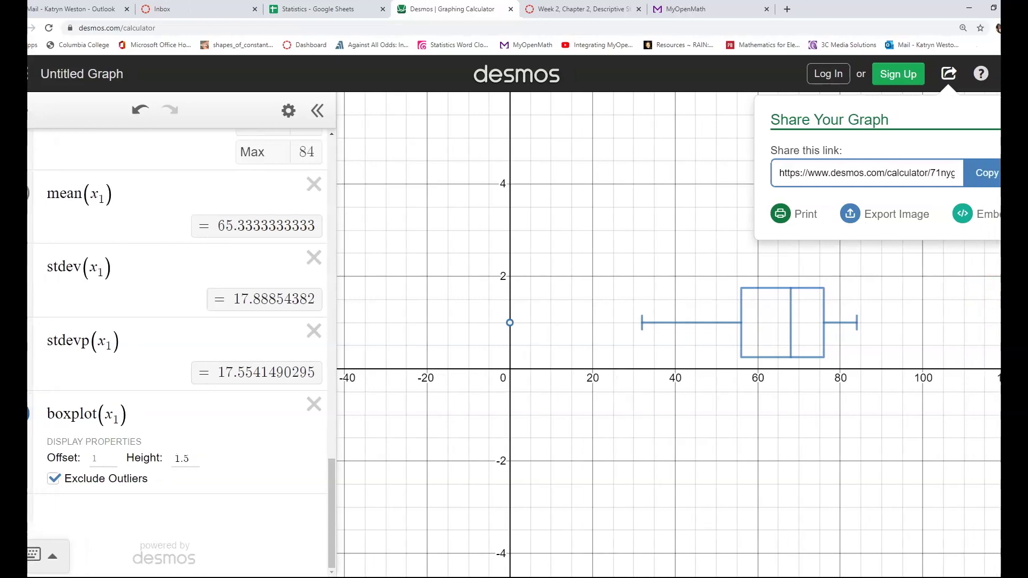
left_click(996, 187)
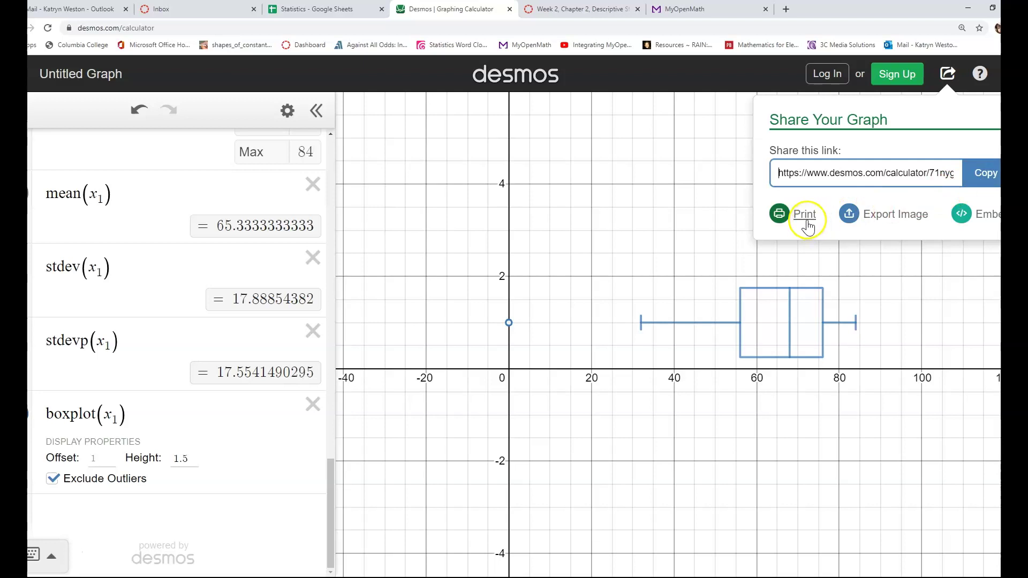
left_click(895, 215)
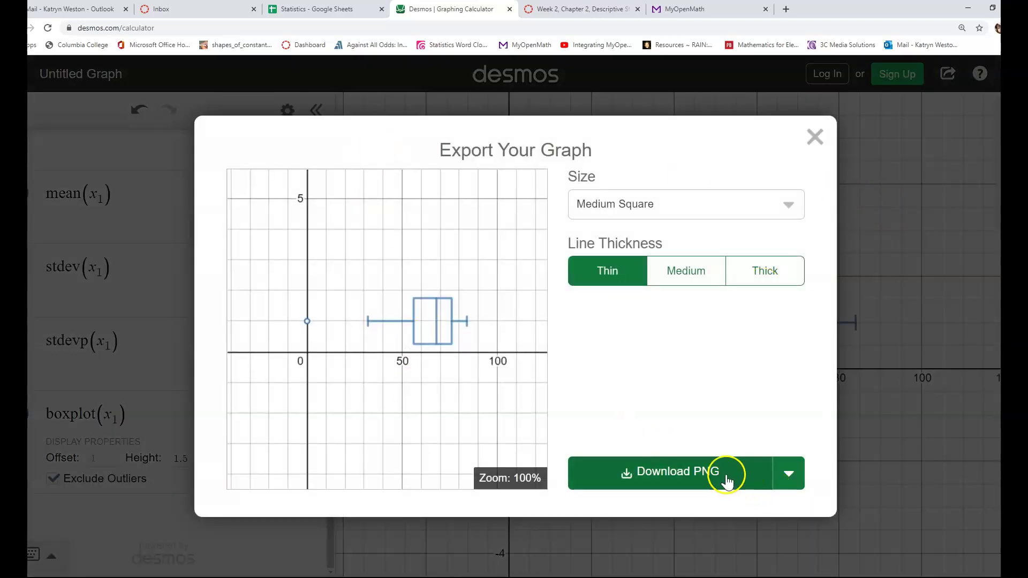
left_click(813, 142)
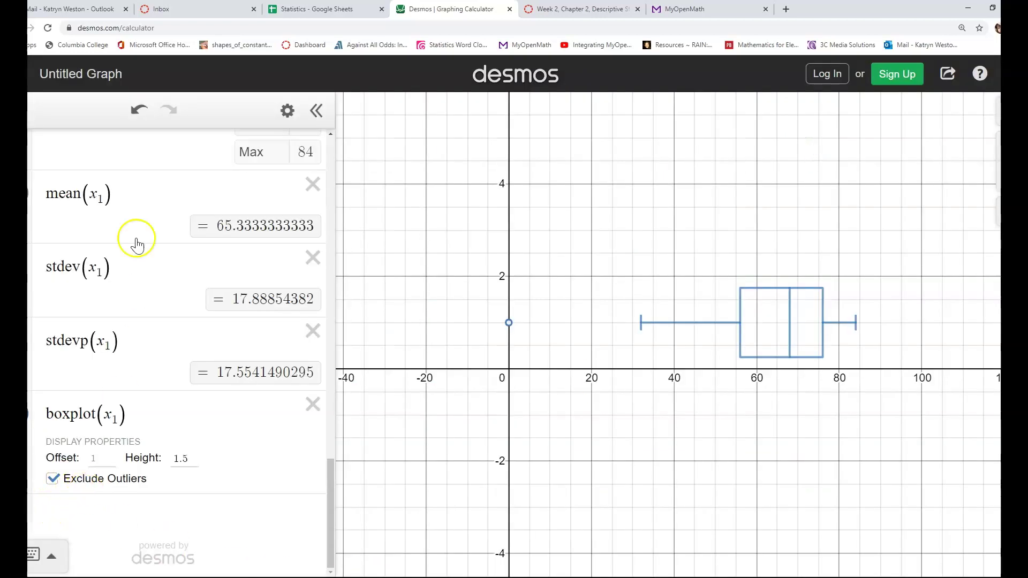
left_click(51, 557)
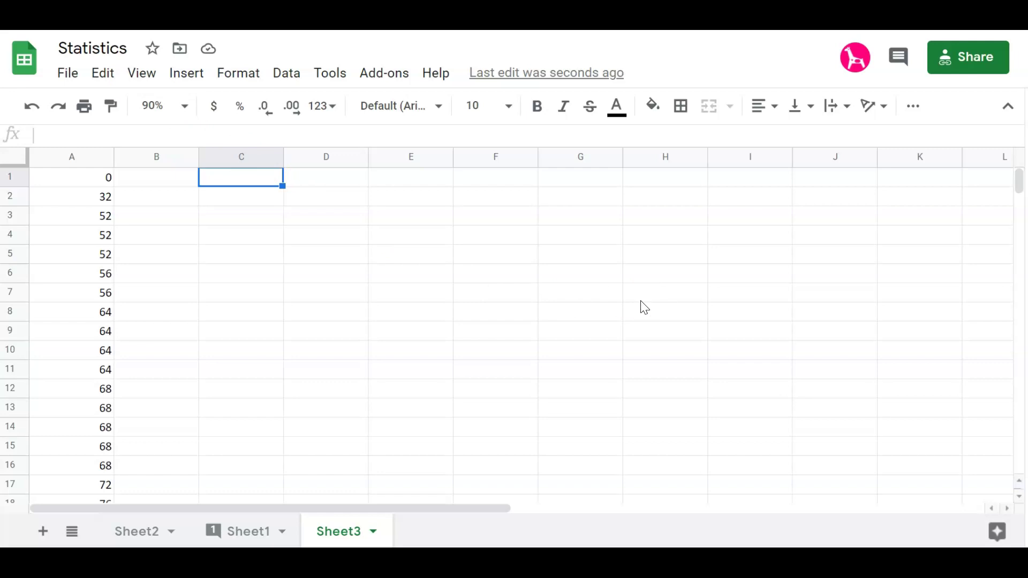
- Calculate the mean of column A in cell C1 with =AVERAGE(A:A)
left_click(212, 176)
type("=")
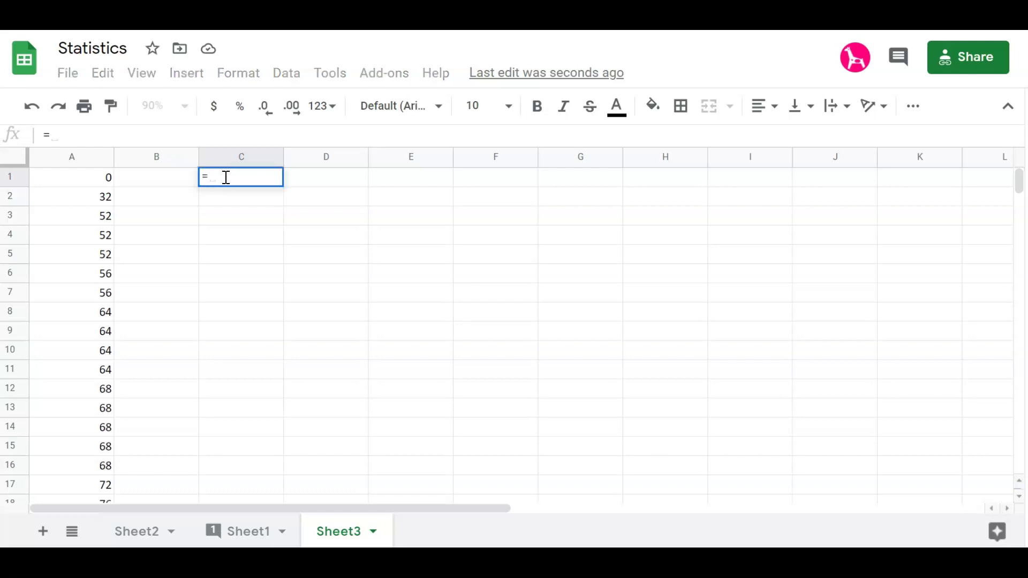
type("ave")
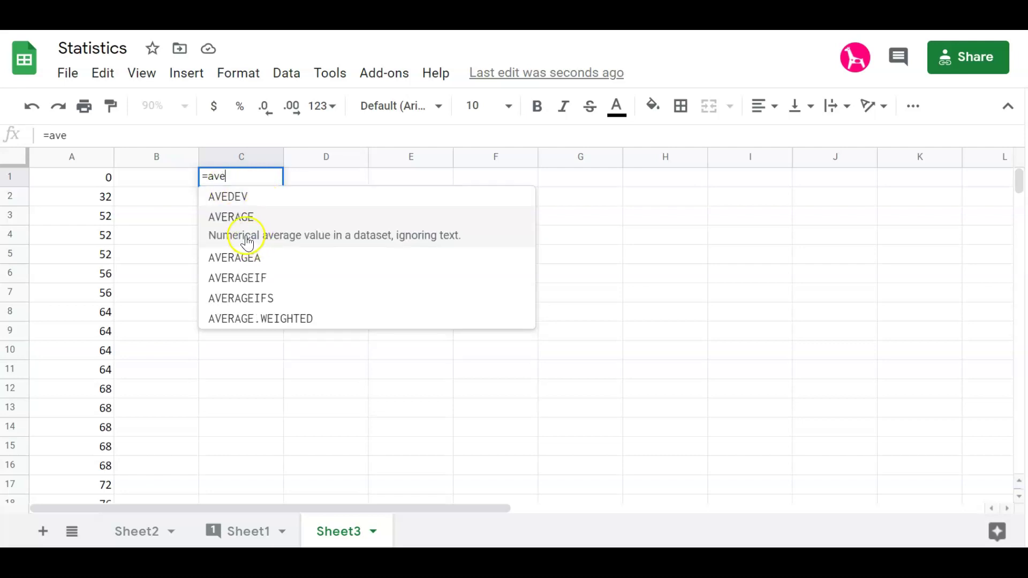
left_click(244, 221)
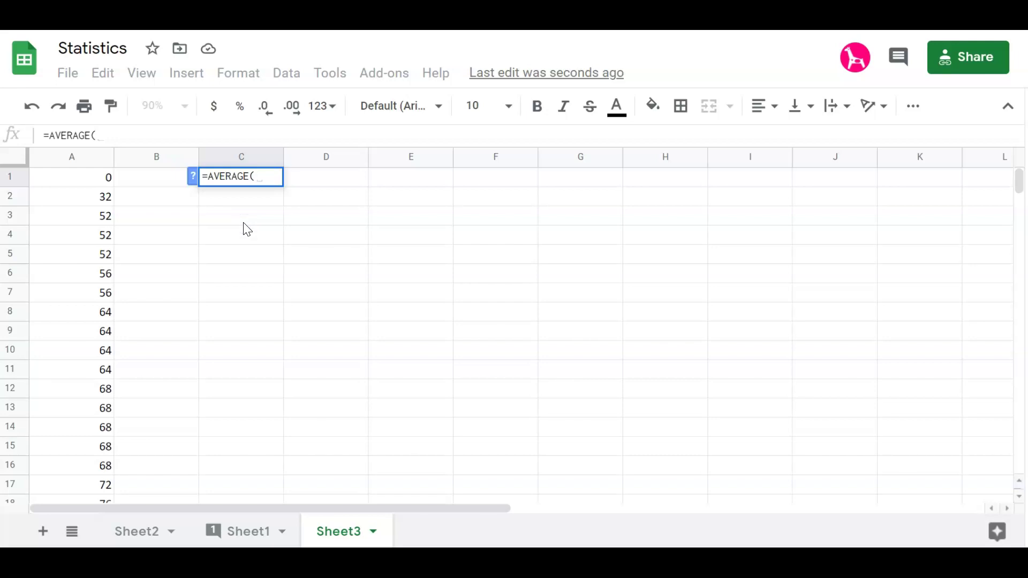
left_click(92, 161)
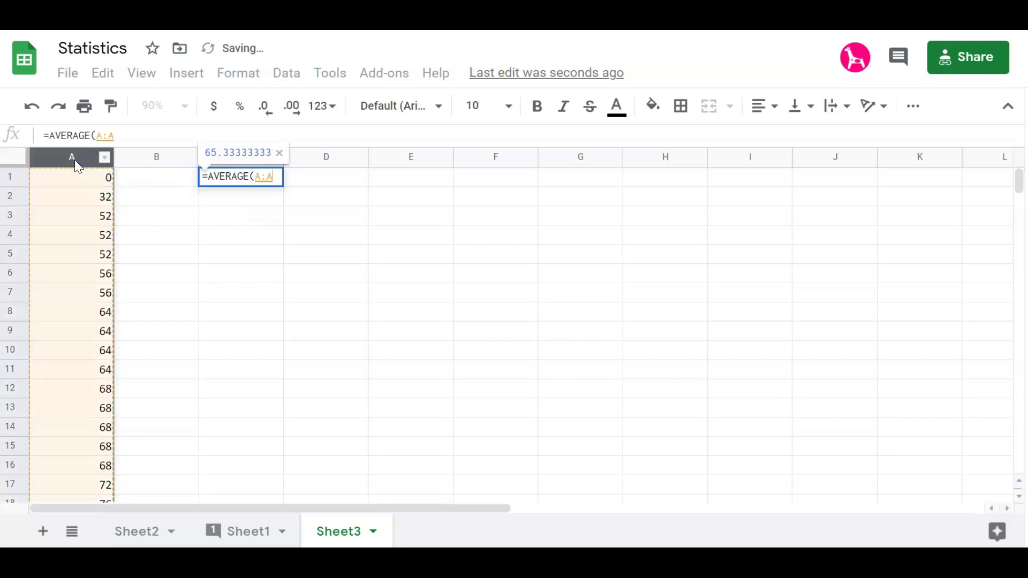
type(")")
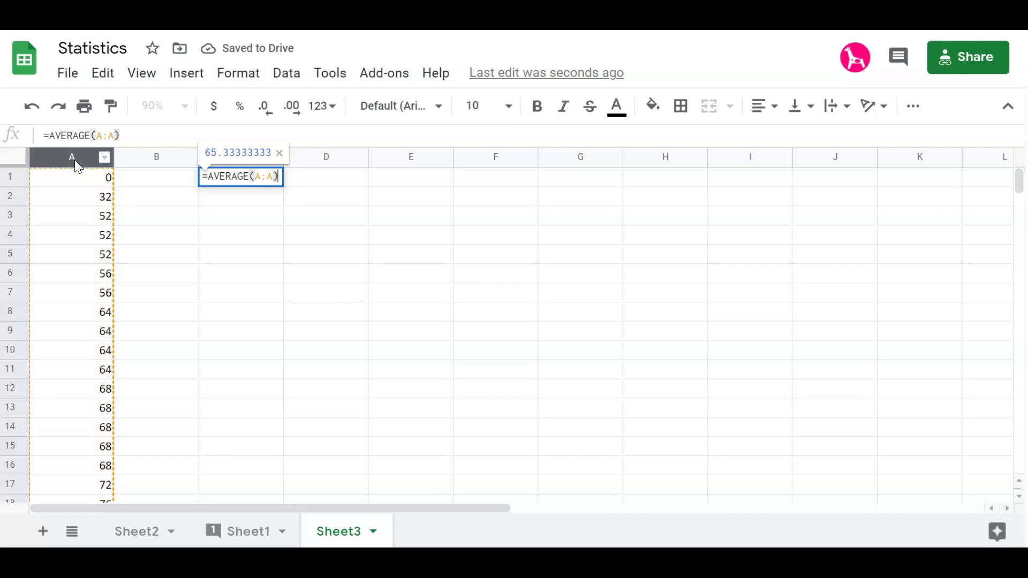
key("Return")
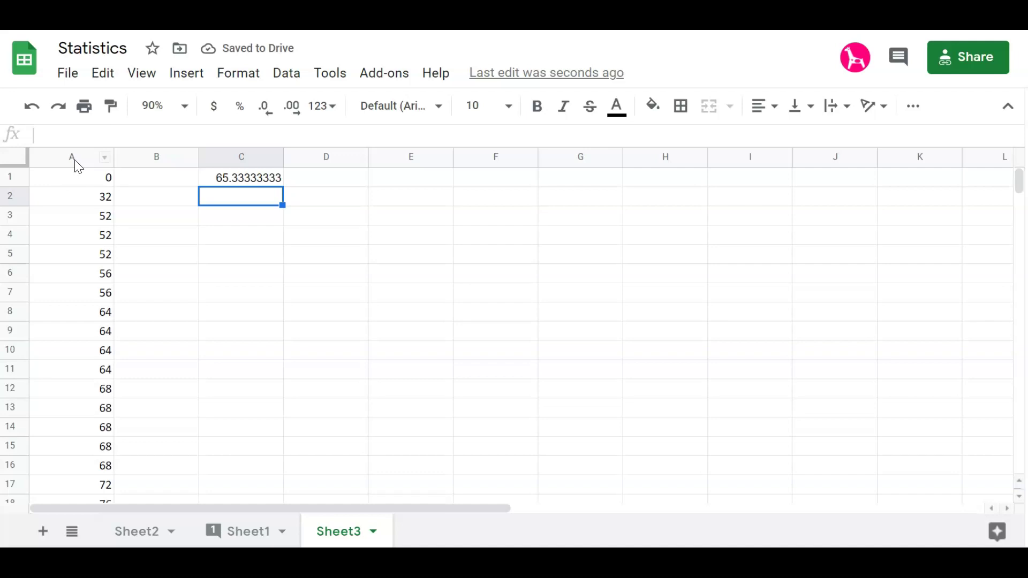
- Calculate the minimum of column A in cell C2 with =min(A:A)
type("m")
key("BackSpace")
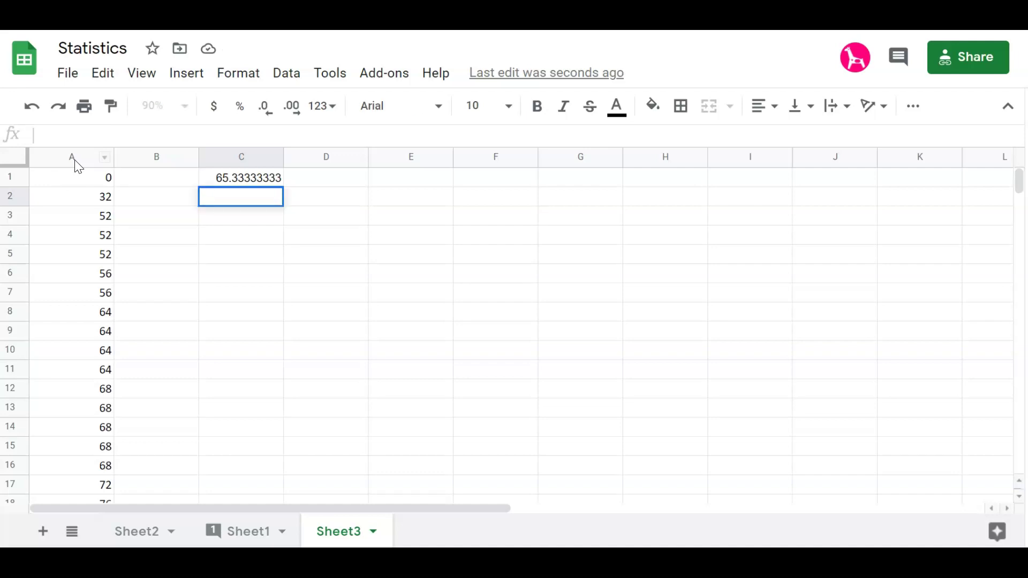
type("=min")
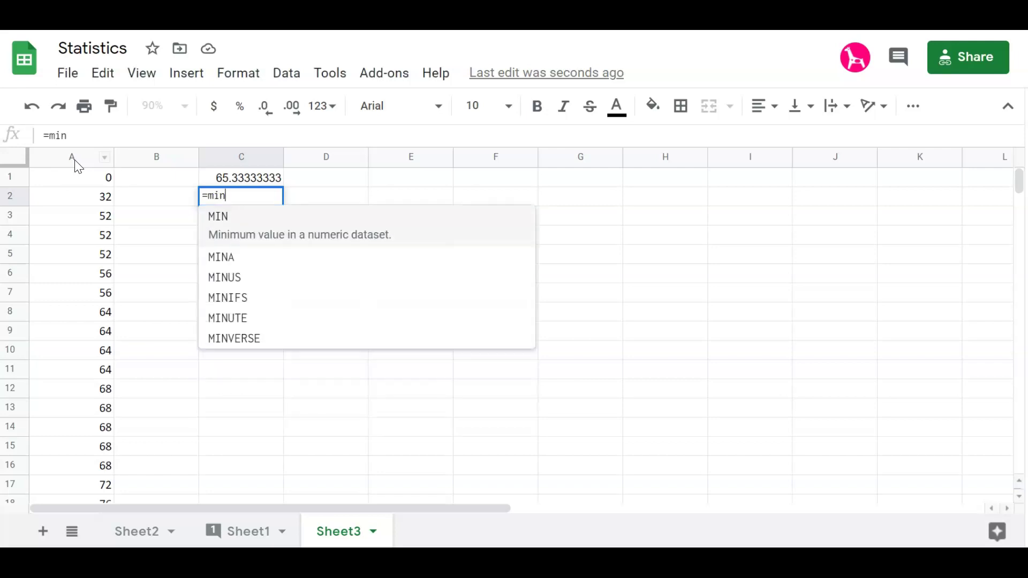
type("(")
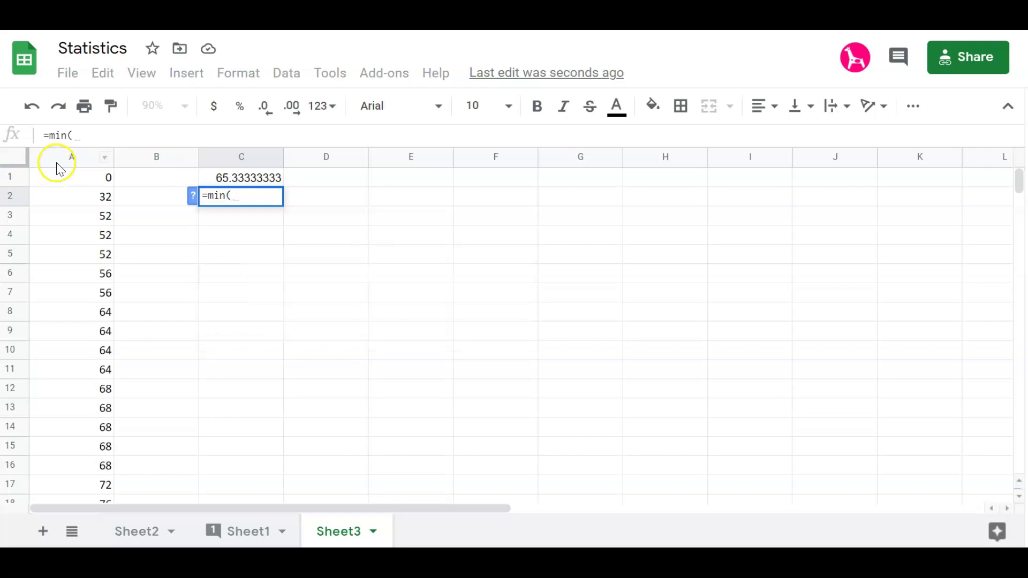
left_click(56, 161)
type(")")
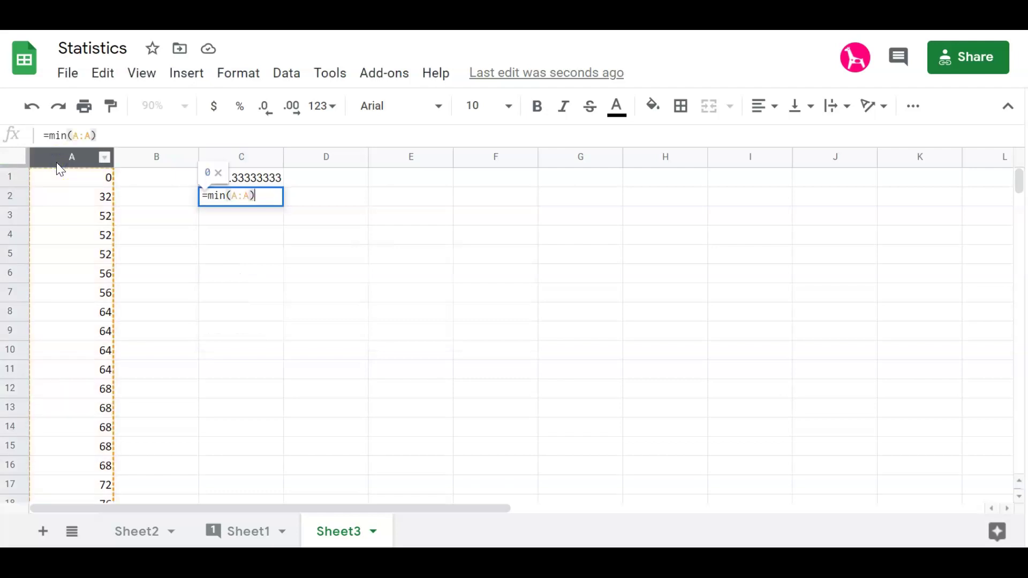
key("Return")
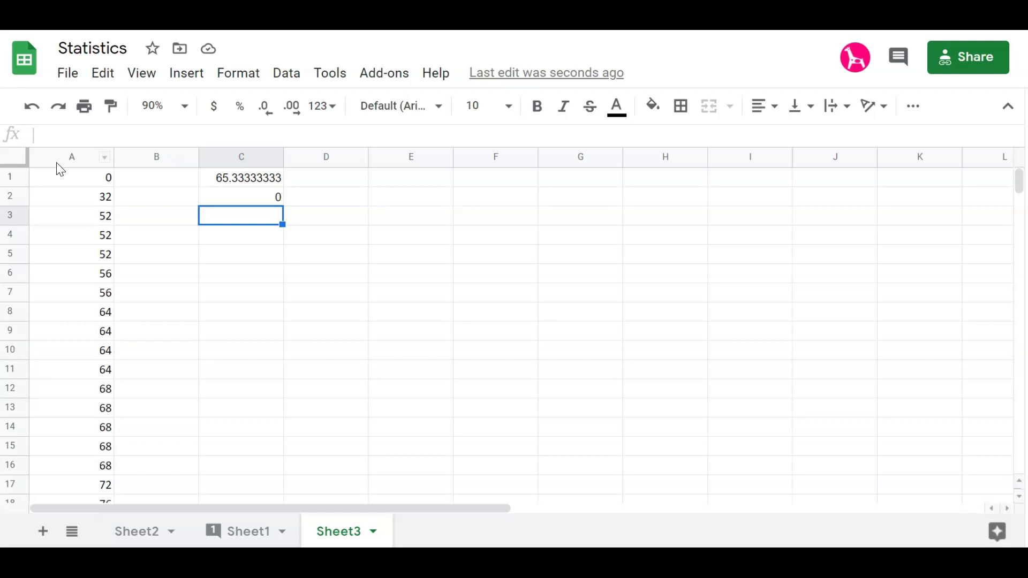
- Calculate the median of column A in cell C3 with =median(A:A)
type("=median(")
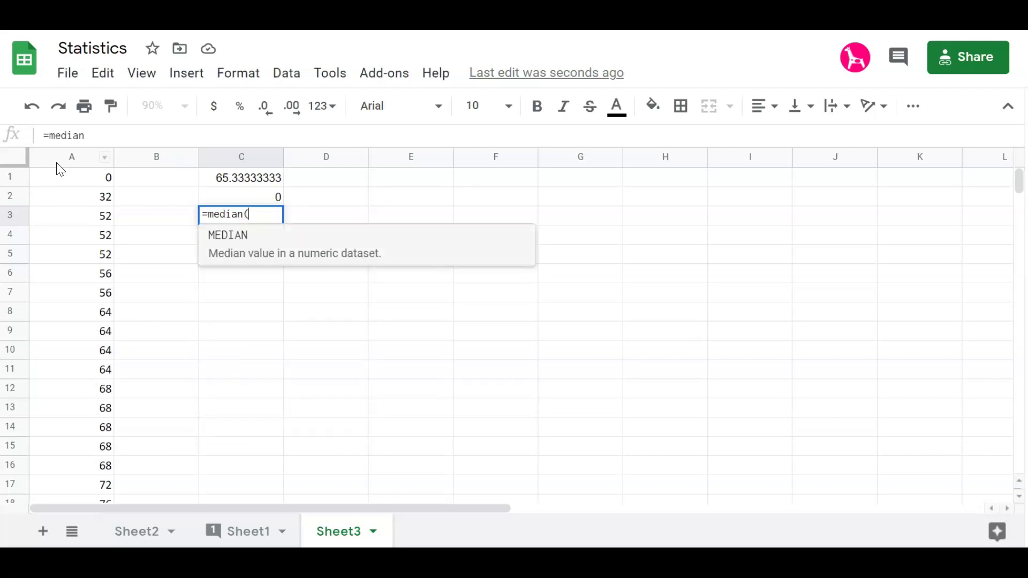
left_click(56, 162)
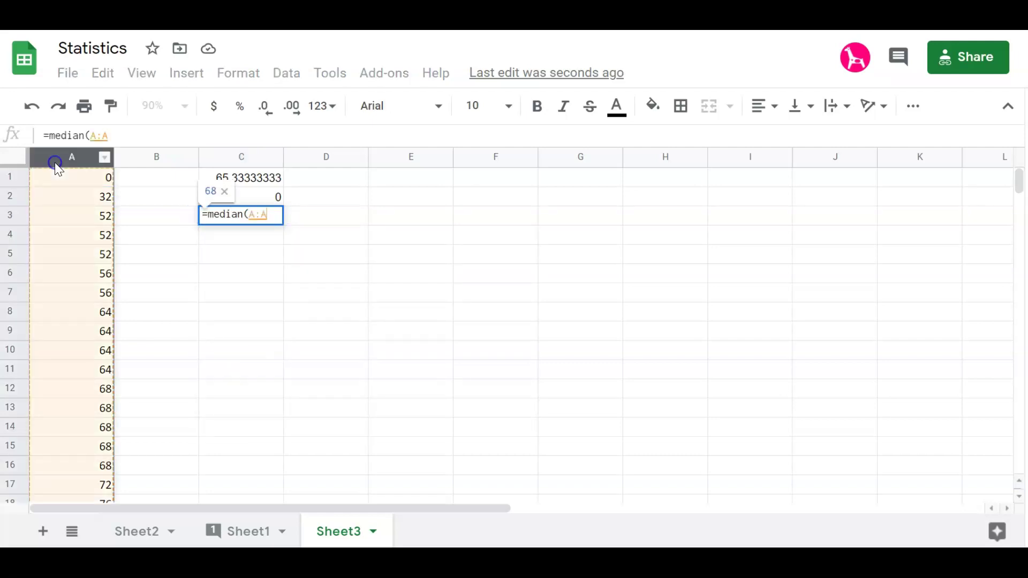
type(")")
key("Return")
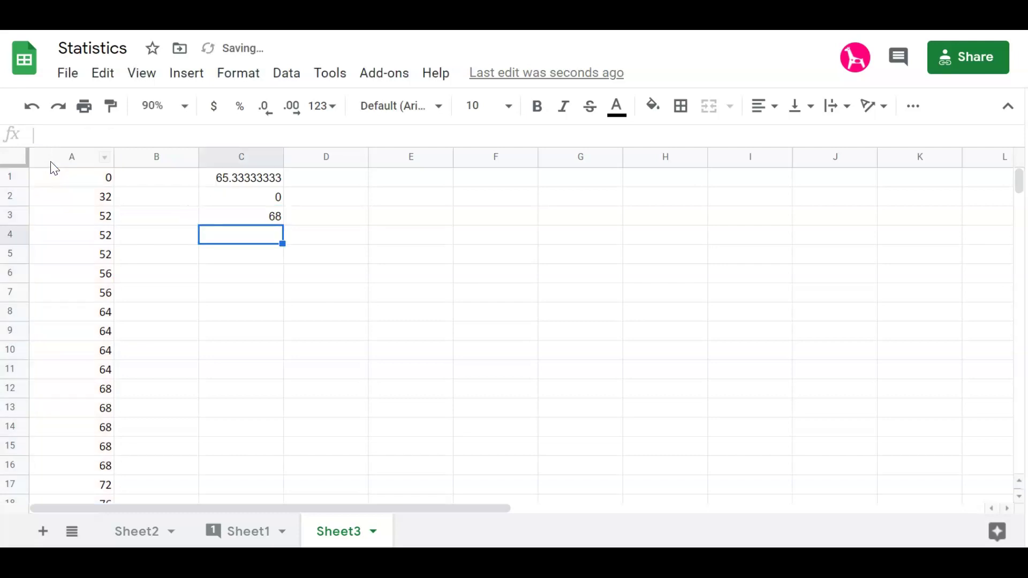
- Calculate the maximum of column A in cell C4 with =MAX(A:A)
type("max")
key("BackSpace")
key("BackSpace")
key("BackSpace")
type("=max(")
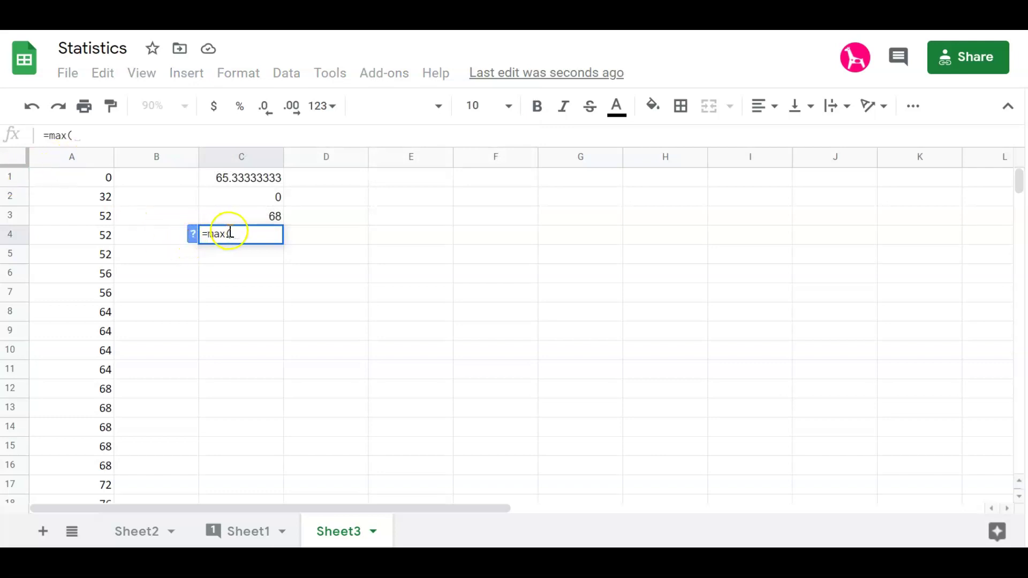
key("BackSpace")
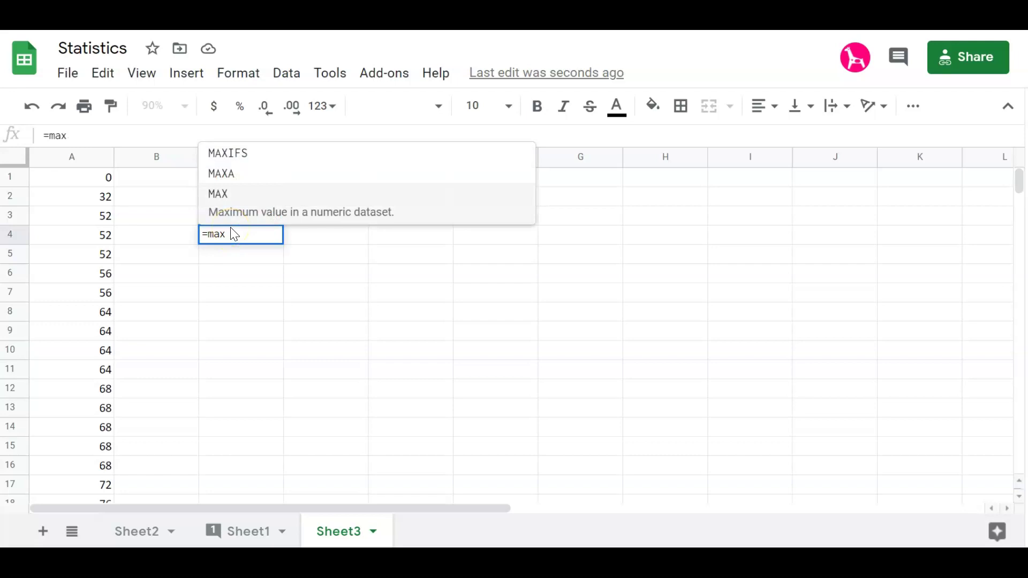
left_click(220, 195)
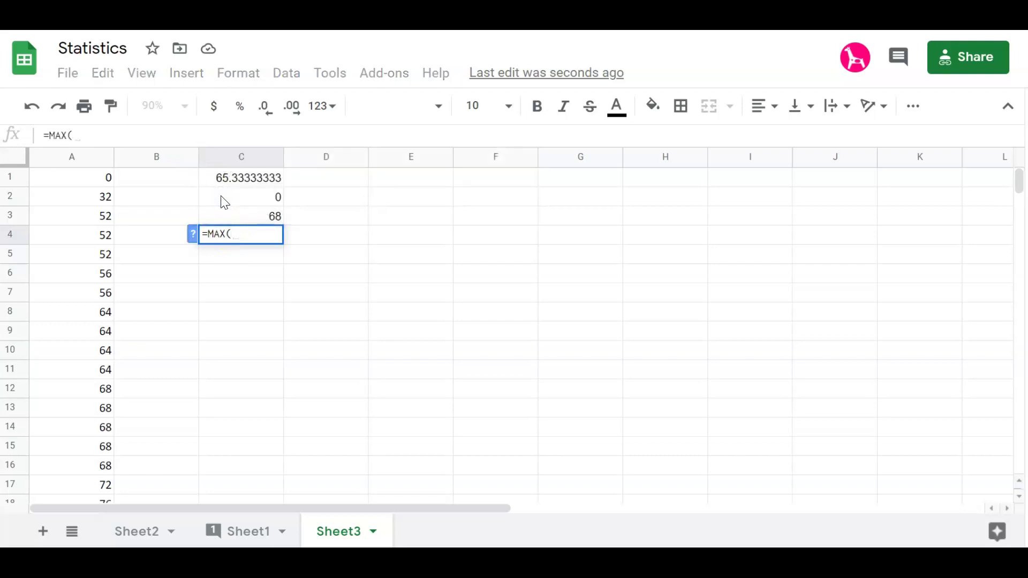
left_click(57, 156)
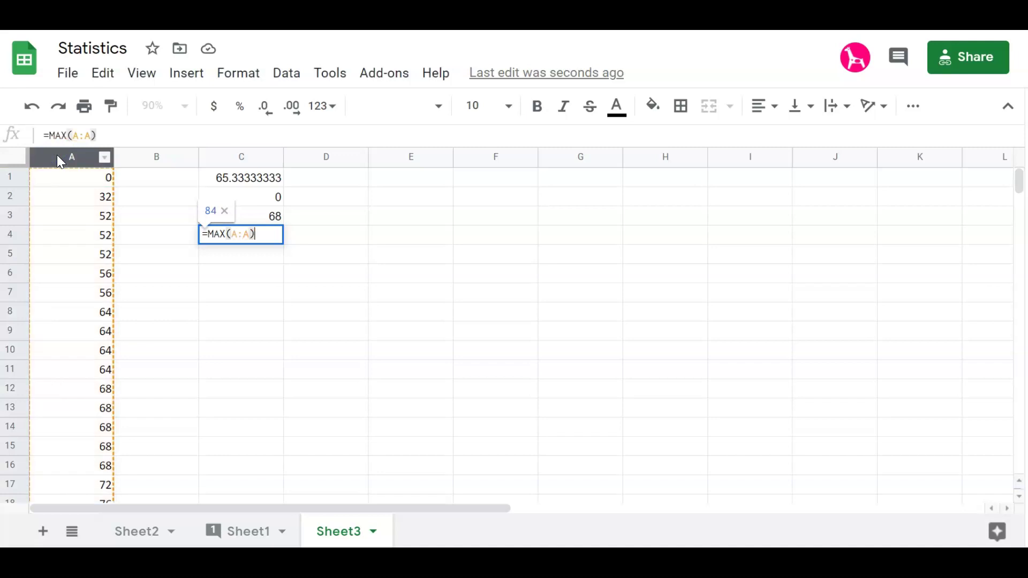
key("Return")
- Calculate the sample standard deviation of column A in cell C5 with =STDEV.S(A:A)
type("s")
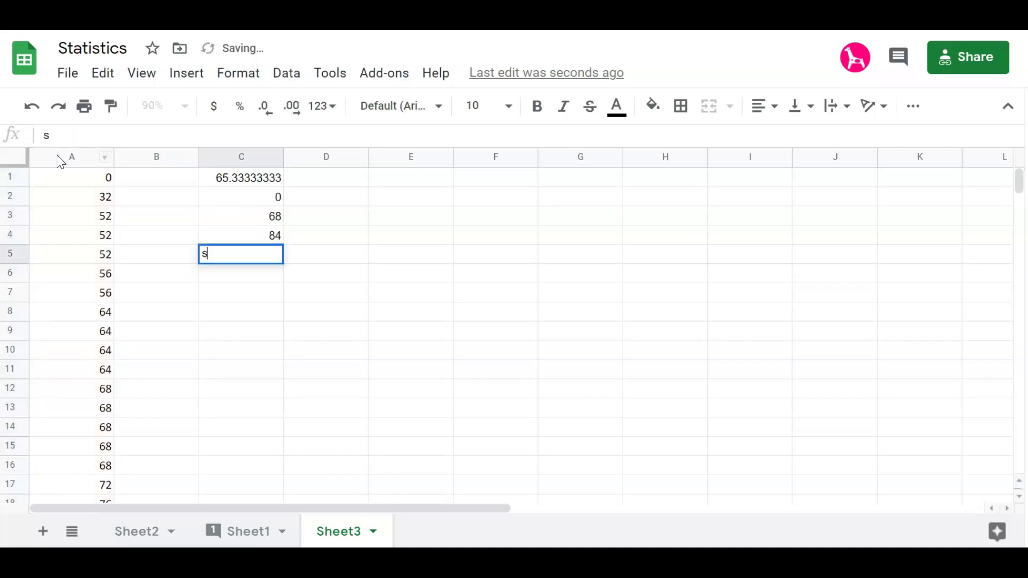
key("BackSpace")
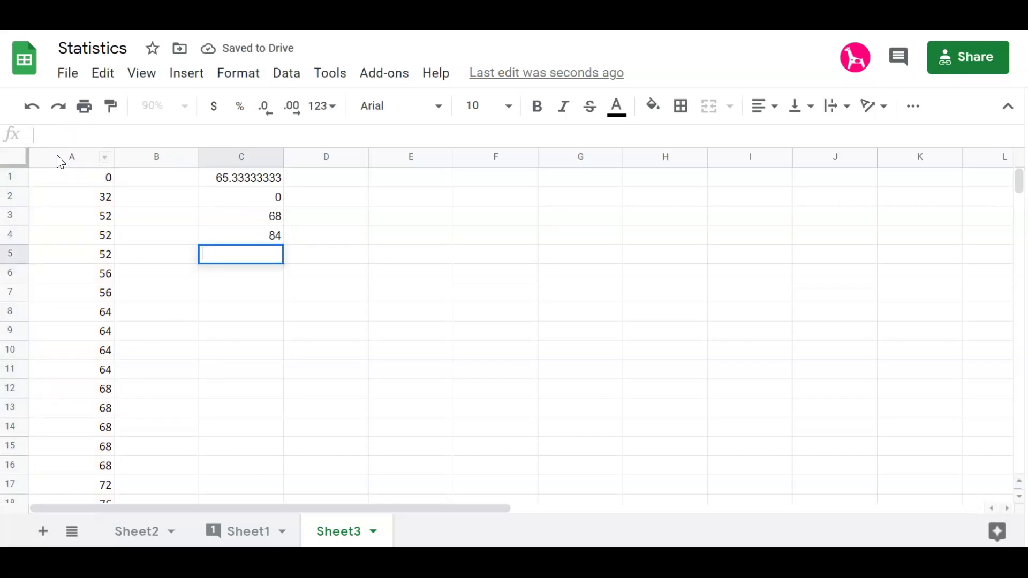
type("=st")
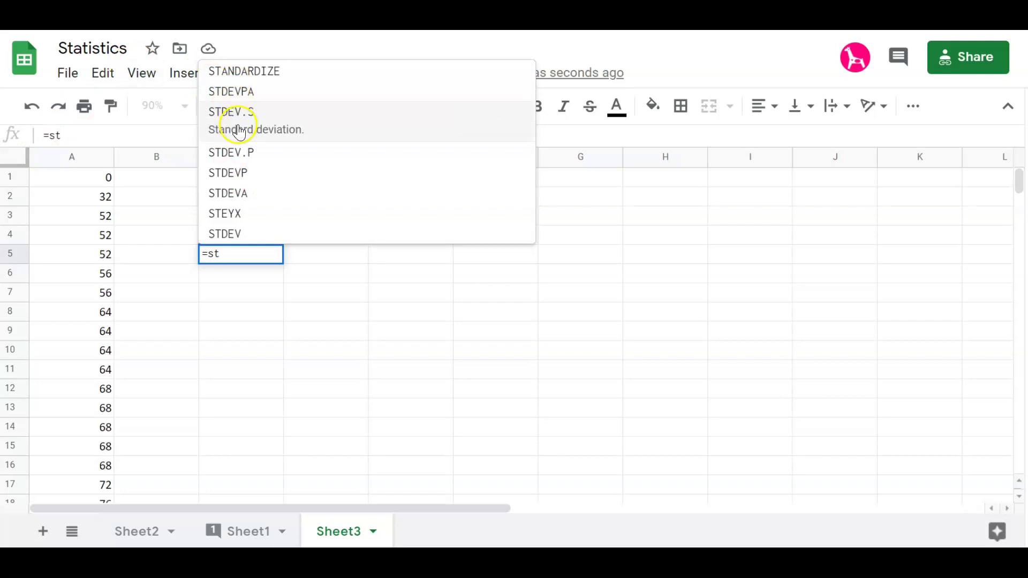
left_click(236, 115)
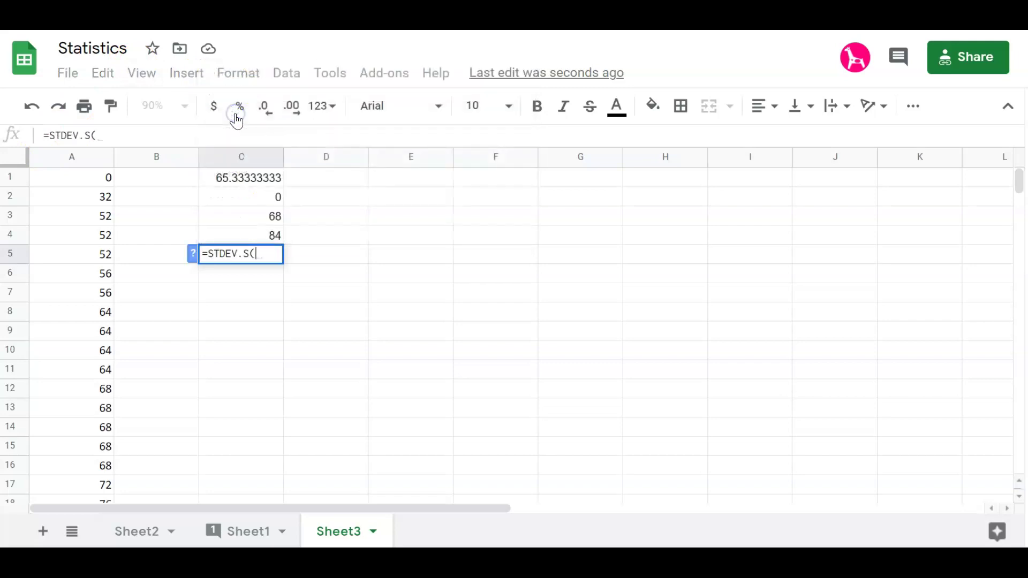
left_click(55, 158)
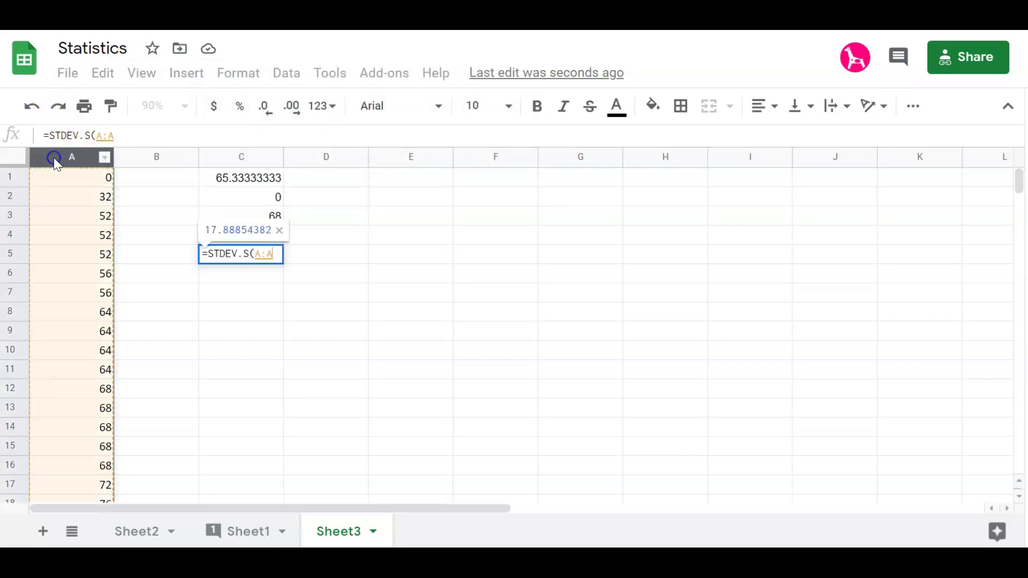
type(")")
key("Return")
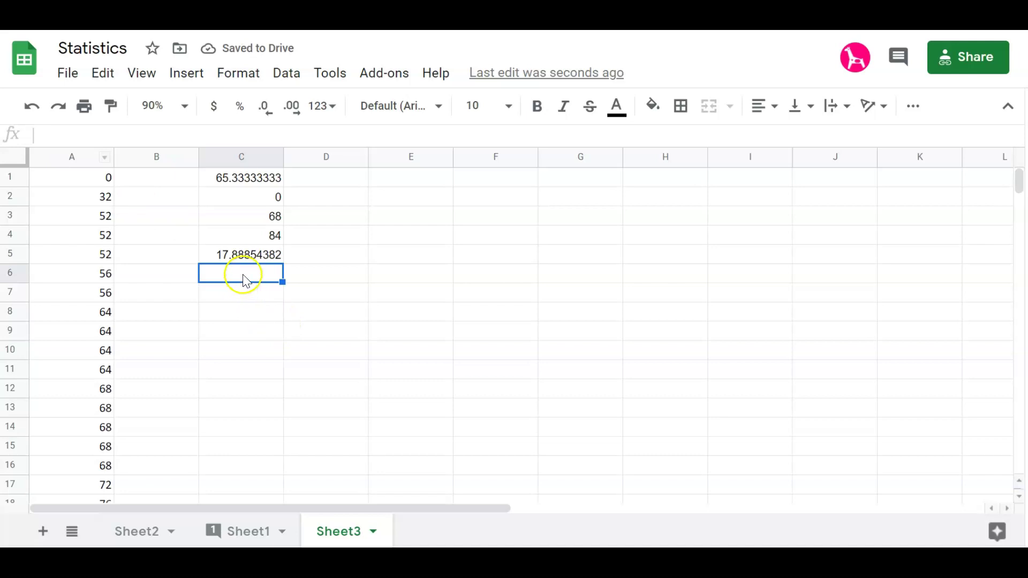
- Calculate the population standard deviation of column A in cell C6 with =STDEV.P(A:A)
type("=st")
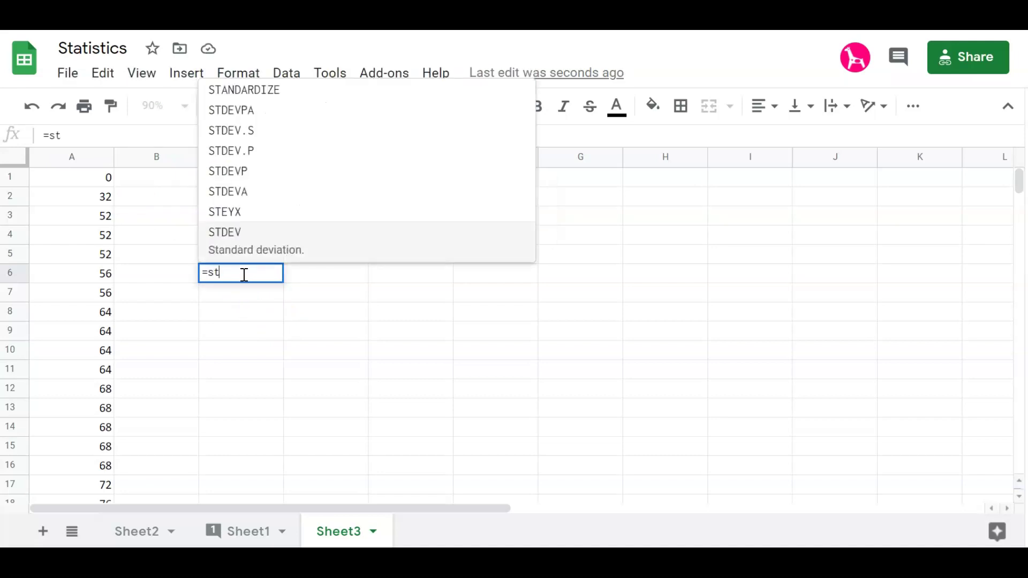
left_click(223, 151)
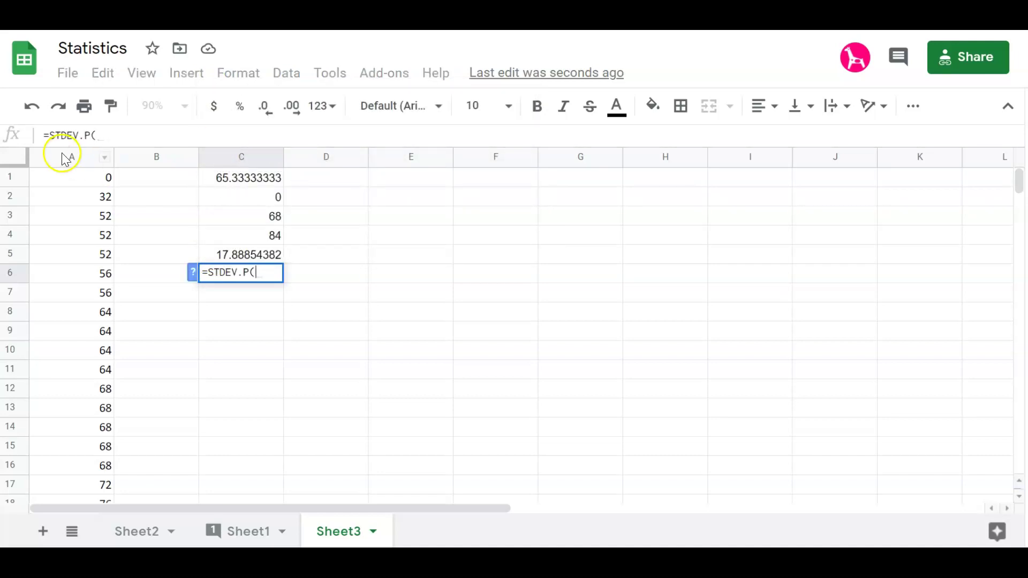
left_click(63, 158)
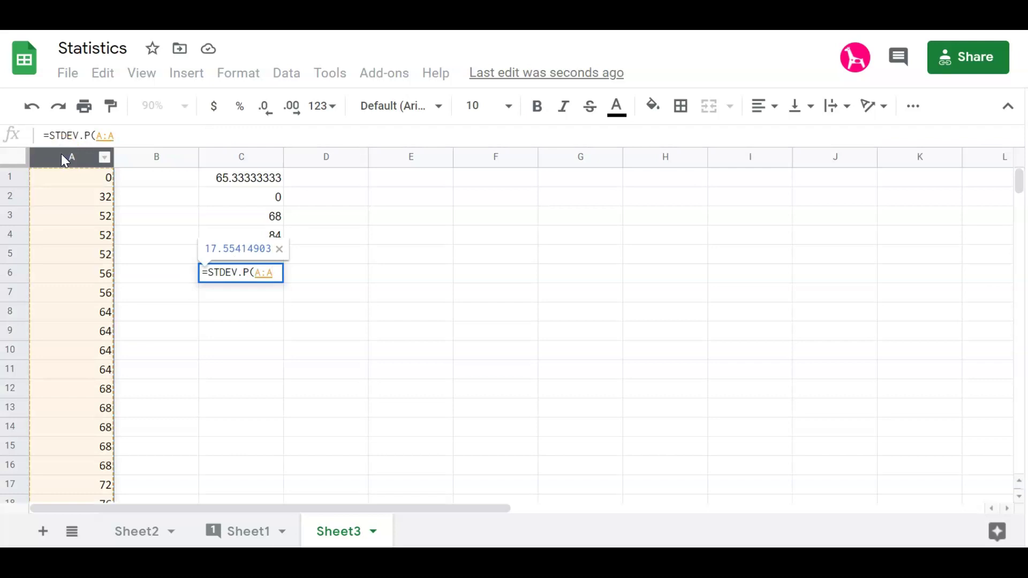
type(")")
key("Return")
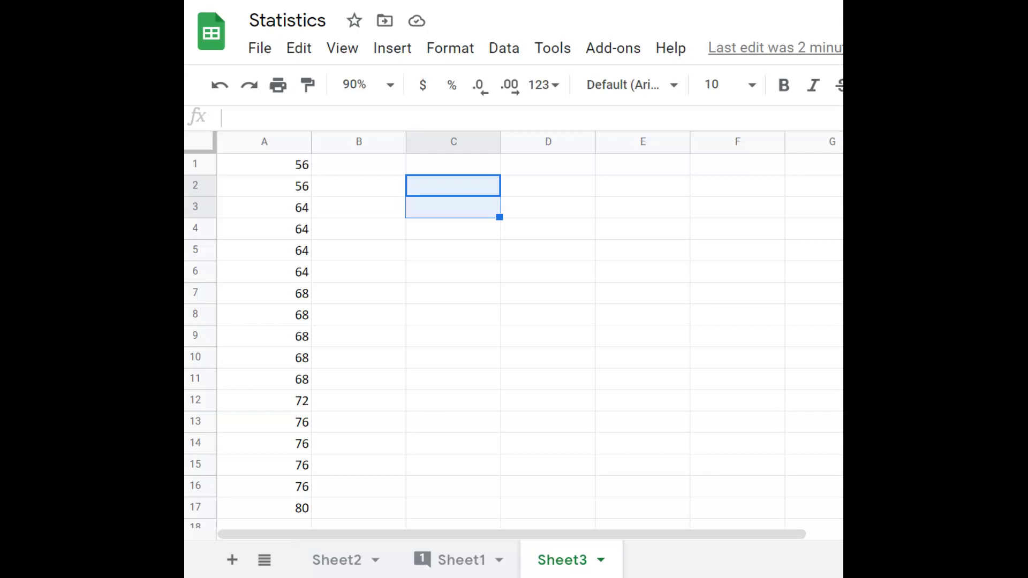
- Handwrite n = 17 and the median position formula (n+1)/2 over the empty cells beside the data
left_click_drag(419, 229, 453, 257)
left_click_drag(481, 229, 458, 229)
mouse_move(458, 239)
left_mouse_down()
mouse_move(485, 238)
mouse_move(498, 262)
mouse_move(527, 258)
left_mouse_up()
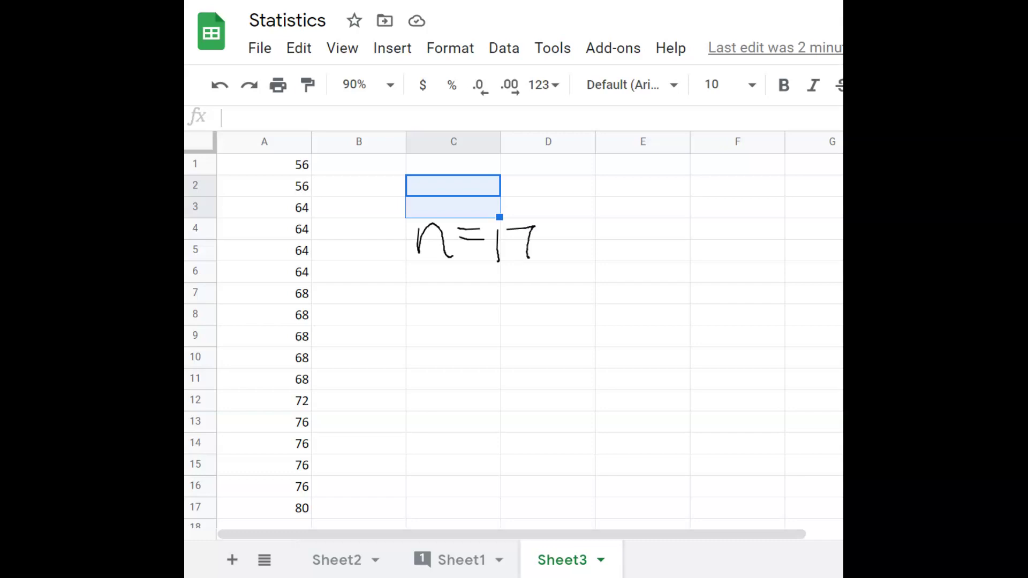
mouse_move(596, 233)
left_mouse_down()
mouse_move(599, 194)
mouse_move(620, 231)
left_mouse_up()
left_click_drag(639, 185, 640, 231)
mouse_move(623, 204)
left_mouse_down()
mouse_move(650, 202)
mouse_move(667, 219)
left_mouse_up()
left_click_drag(616, 233, 686, 225)
mouse_move(582, 242)
left_mouse_down()
mouse_move(617, 234)
mouse_move(673, 270)
left_mouse_up()
- Handwrite the median position calculation (17+1)/2 = 9 below the formula
mouse_move(439, 294)
left_mouse_down()
mouse_move(439, 334)
mouse_move(472, 297)
mouse_move(477, 331)
left_mouse_up()
mouse_move(513, 301)
left_mouse_down()
mouse_move(511, 329)
mouse_move(523, 316)
mouse_move(545, 330)
left_mouse_up()
left_click_drag(432, 348, 555, 344)
mouse_move(493, 358)
left_mouse_down()
mouse_move(500, 389)
mouse_move(526, 392)
left_mouse_up()
left_click_drag(571, 329, 595, 328)
left_click_drag(570, 340, 599, 339)
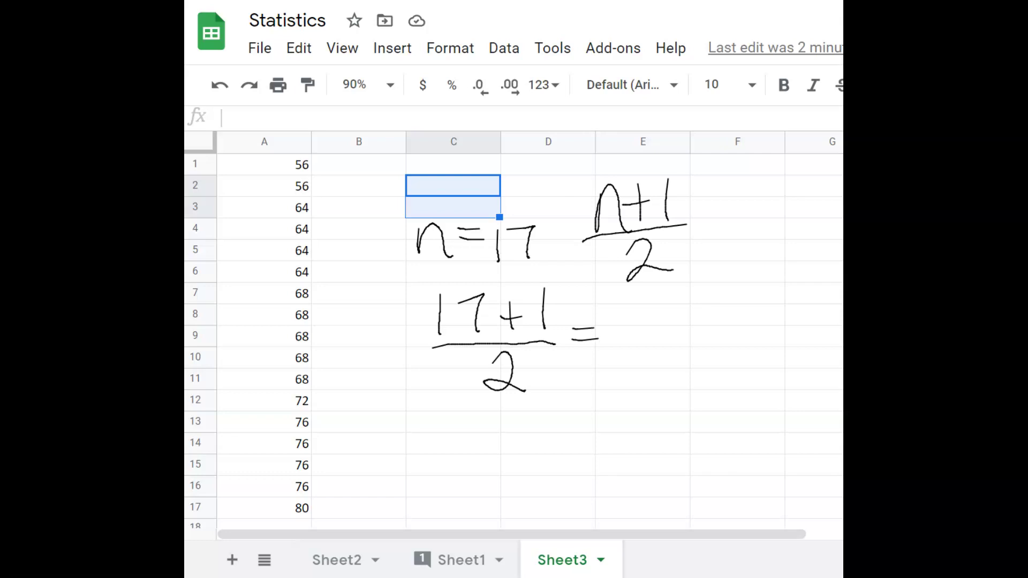
left_click_drag(657, 308, 650, 377)
- Label the handwritten formula as the median, underline the label, and mark the 9 as an observation
mouse_move(709, 228)
left_mouse_down()
mouse_move(720, 185)
mouse_move(744, 211)
mouse_move(760, 201)
mouse_move(775, 151)
mouse_move(788, 195)
mouse_move(824, 188)
left_mouse_up()
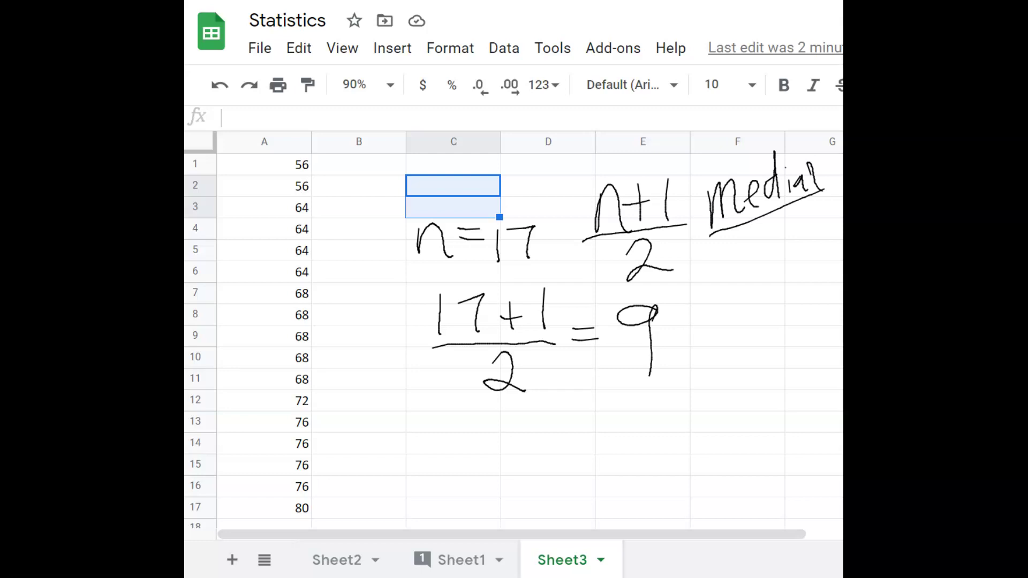
left_click_drag(699, 328, 694, 351)
left_click_drag(700, 300, 701, 342)
mouse_move(704, 337)
left_mouse_down()
mouse_move(728, 316)
mouse_move(720, 353)
mouse_move(774, 336)
mouse_move(784, 313)
mouse_move(807, 314)
mouse_move(834, 358)
left_mouse_up()
left_click(832, 332)
left_click(833, 320)
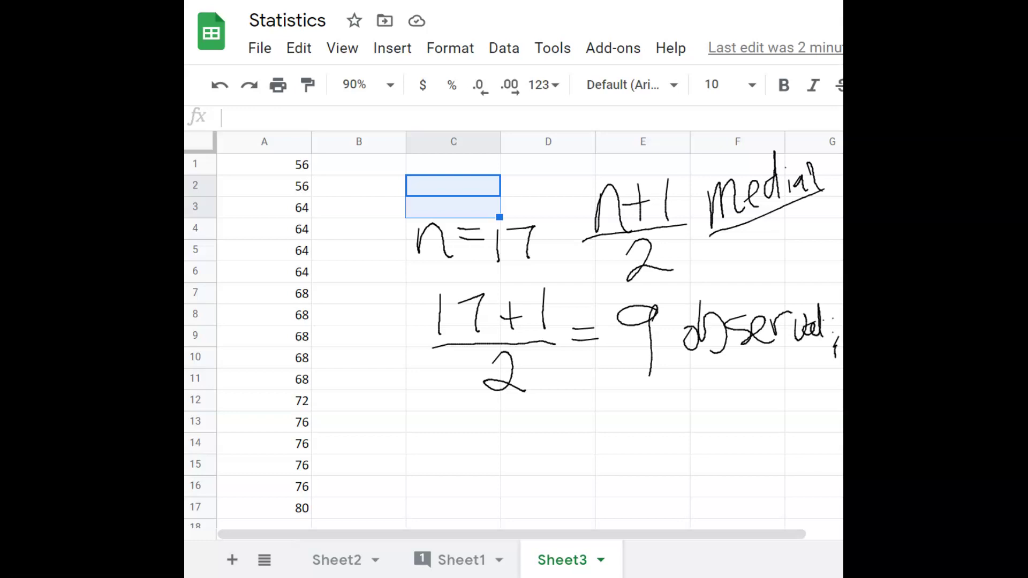
- Circle the 68 in row 9 and label it as the median, and circle the first value 56 and the last value 80
mouse_move(318, 329)
left_mouse_down()
mouse_move(272, 337)
mouse_move(321, 354)
mouse_move(296, 329)
left_mouse_up()
mouse_move(337, 351)
left_mouse_down()
mouse_move(343, 333)
mouse_move(367, 351)
mouse_move(392, 339)
mouse_move(436, 349)
left_mouse_up()
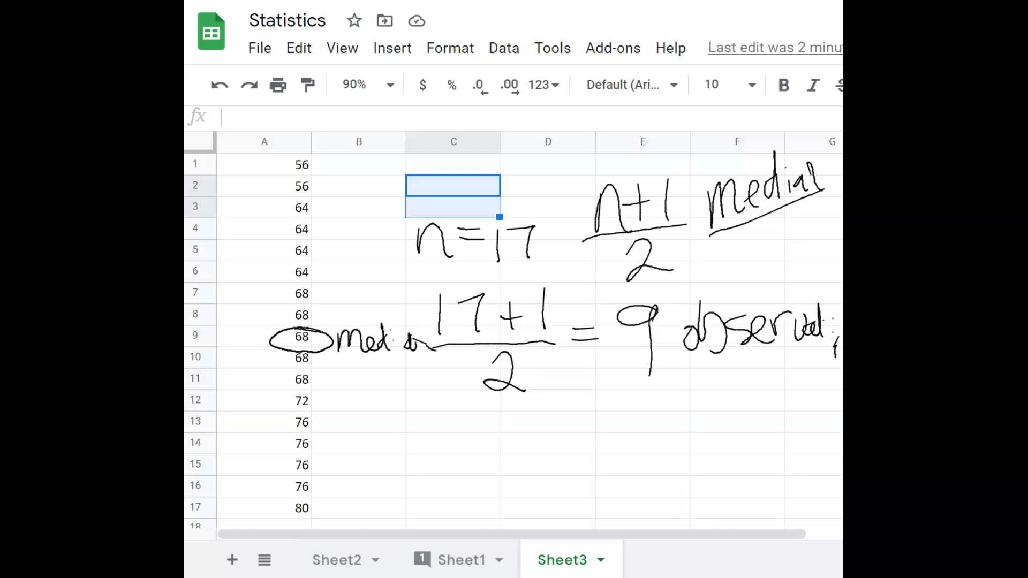
mouse_move(318, 154)
left_mouse_down()
mouse_move(291, 152)
mouse_move(321, 159)
left_mouse_up()
mouse_move(312, 500)
left_mouse_down()
mouse_move(286, 513)
mouse_move(312, 504)
left_mouse_up()
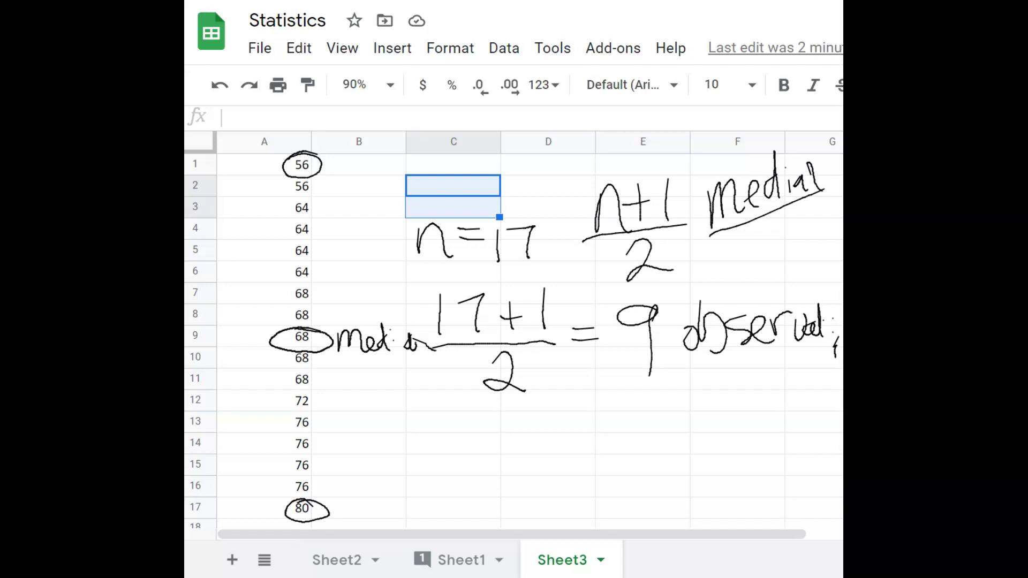
mouse_move(219, 180)
left_mouse_down()
mouse_move(226, 160)
mouse_move(247, 182)
left_mouse_up()
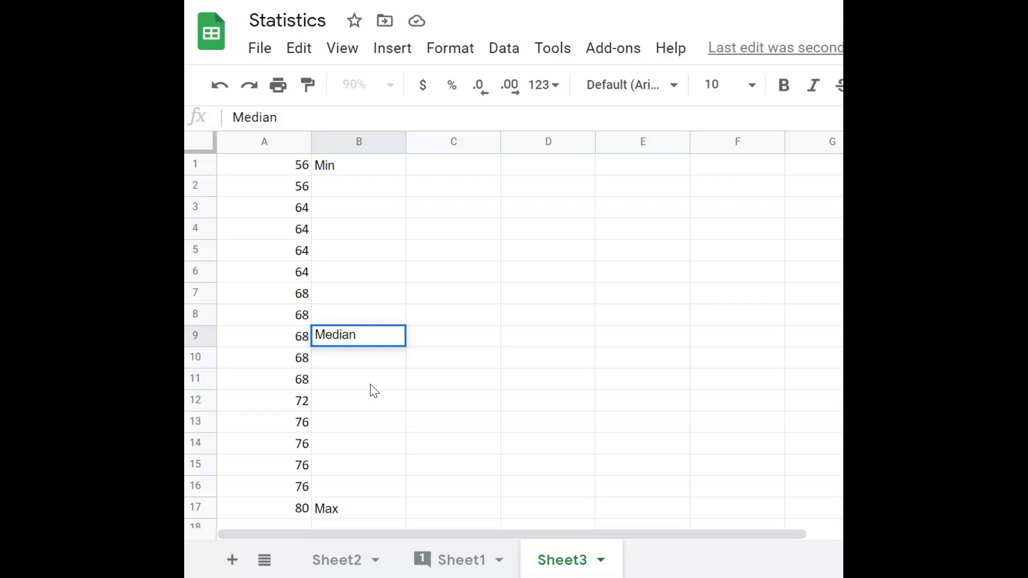
- Draw a brace around the eight values above the median row and handwrite 8 as their count
left_click(366, 347)
mouse_move(508, 178)
left_mouse_down()
mouse_move(508, 218)
mouse_move(512, 179)
left_mouse_up()
mouse_move(286, 161)
left_mouse_down()
mouse_move(270, 237)
mouse_move(276, 258)
mouse_move(247, 314)
mouse_move(290, 331)
left_mouse_up()
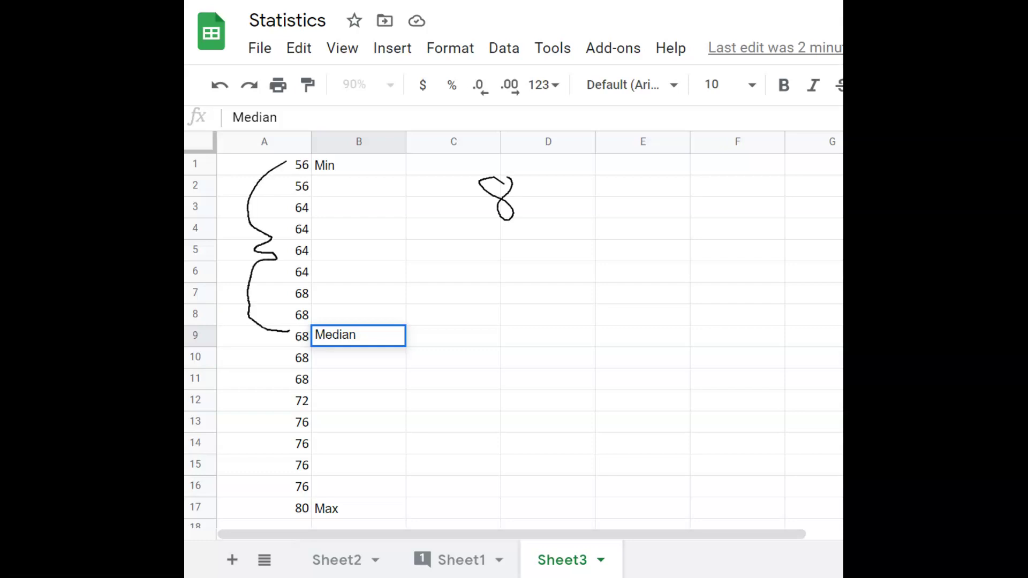
- Complete the handwritten first quartile position calculation as (8+1)/2 = 4.5
mouse_move(553, 183)
left_mouse_down()
mouse_move(551, 212)
mouse_move(571, 194)
left_mouse_up()
left_click_drag(599, 174, 591, 216)
mouse_move(623, 231)
left_mouse_down()
mouse_move(479, 230)
mouse_move(594, 262)
left_mouse_up()
mouse_move(640, 220)
left_mouse_down()
mouse_move(662, 217)
mouse_move(663, 233)
left_mouse_up()
mouse_move(686, 180)
left_mouse_down()
mouse_move(685, 197)
mouse_move(710, 209)
left_mouse_up()
left_click_drag(710, 182, 697, 236)
left_click(719, 226)
left_click_drag(755, 194, 731, 195)
left_click_drag(731, 195, 752, 227)
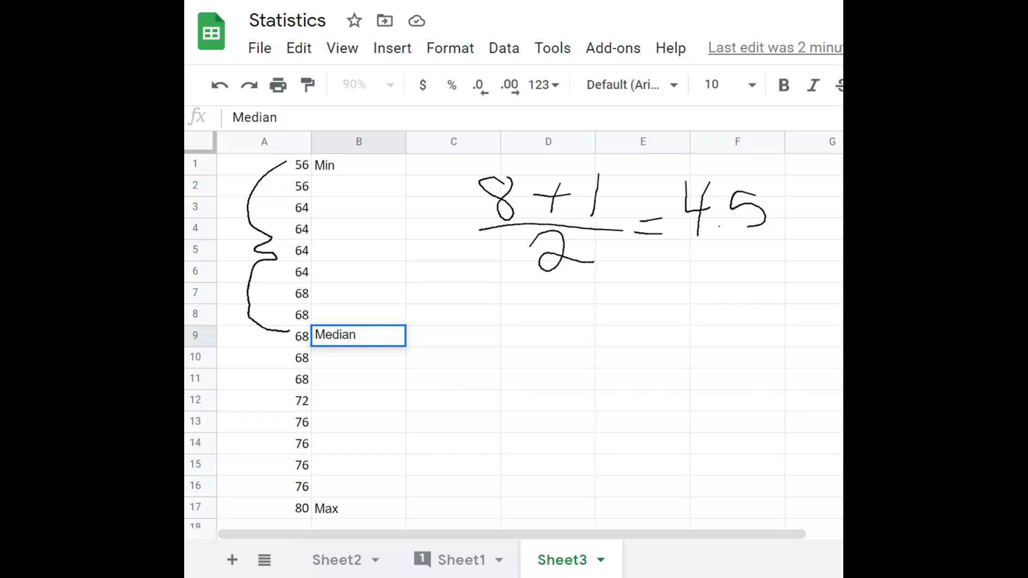
- Draw a line between rows 4 and 5, circle both 64 values, and label them 64 as Q1
mouse_move(328, 239)
left_mouse_down()
mouse_move(291, 239)
mouse_move(345, 236)
left_mouse_up()
mouse_move(316, 217)
left_mouse_down()
mouse_move(303, 213)
mouse_move(289, 266)
mouse_move(324, 225)
mouse_move(310, 227)
left_mouse_up()
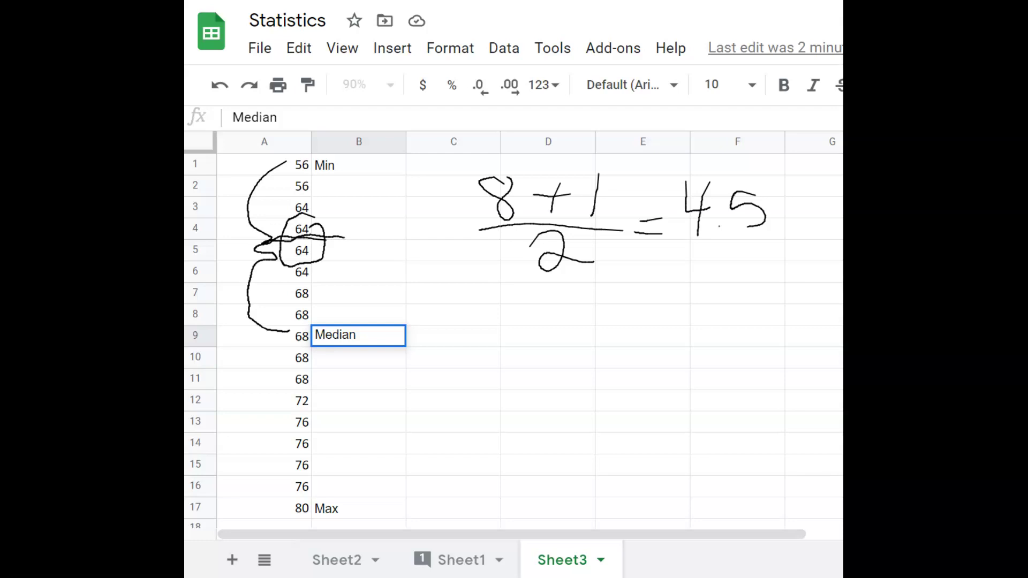
mouse_move(357, 230)
left_mouse_down()
mouse_move(347, 247)
mouse_move(352, 256)
mouse_move(377, 244)
mouse_move(373, 265)
left_mouse_up()
mouse_move(416, 229)
left_mouse_down()
mouse_move(403, 227)
mouse_move(452, 275)
left_mouse_up()
left_click_drag(382, 249, 400, 248)
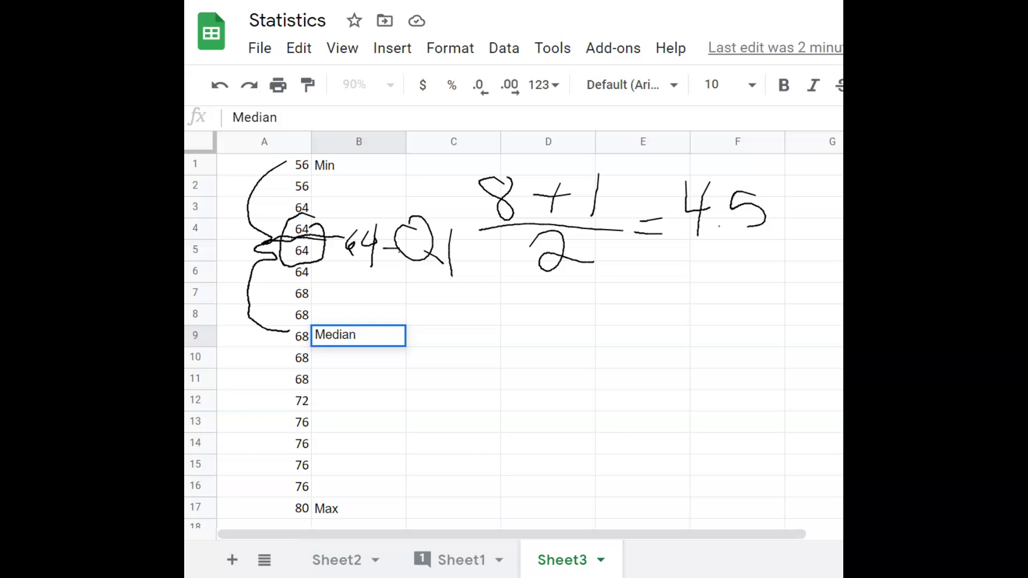
- Draw a line between the 76 values in rows 13 and 14 and handwrite Q3 = 76 beside it
left_click_drag(331, 428, 255, 432)
left_click_drag(380, 413, 368, 407)
mouse_move(394, 445)
left_mouse_down()
mouse_move(405, 458)
mouse_move(424, 451)
mouse_move(413, 462)
left_mouse_up()
left_click_drag(444, 427, 468, 429)
mouse_move(473, 438)
left_mouse_down()
mouse_move(447, 437)
mouse_move(511, 411)
mouse_move(501, 451)
left_mouse_up()
left_click_drag(539, 405, 535, 451)
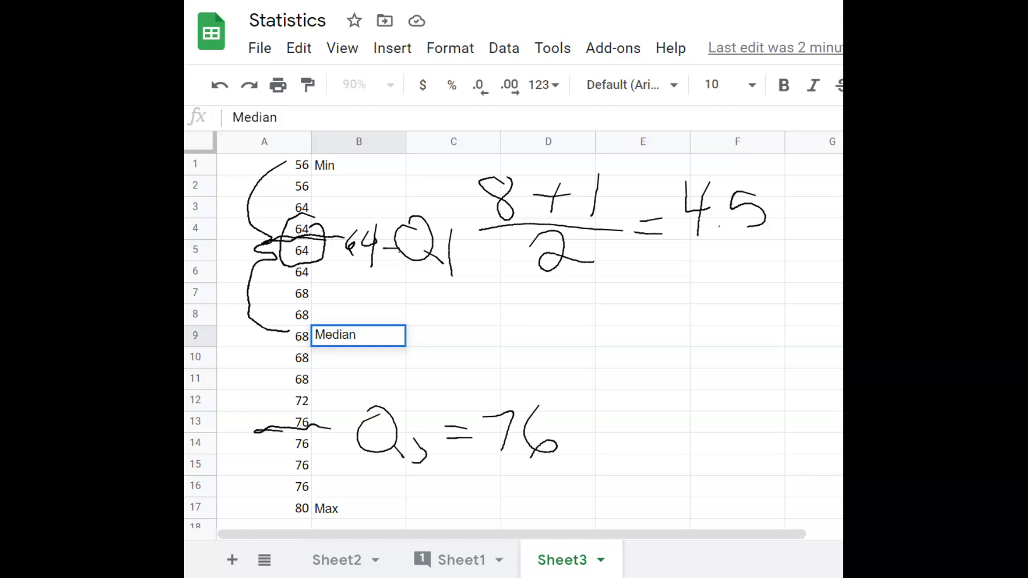